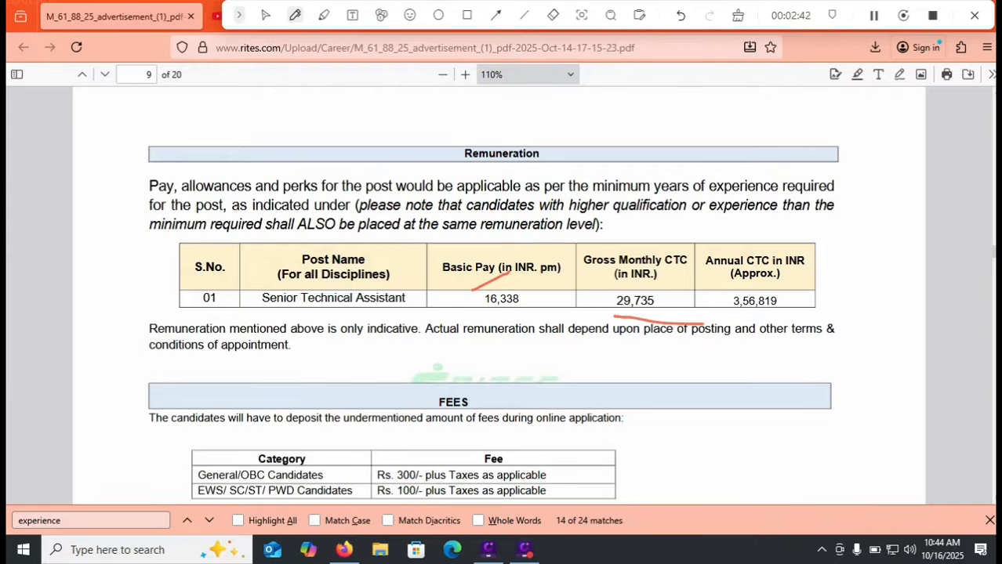
Erase the pen marks on the remuneration table and return to page 1 of the advertisement
click(737, 15)
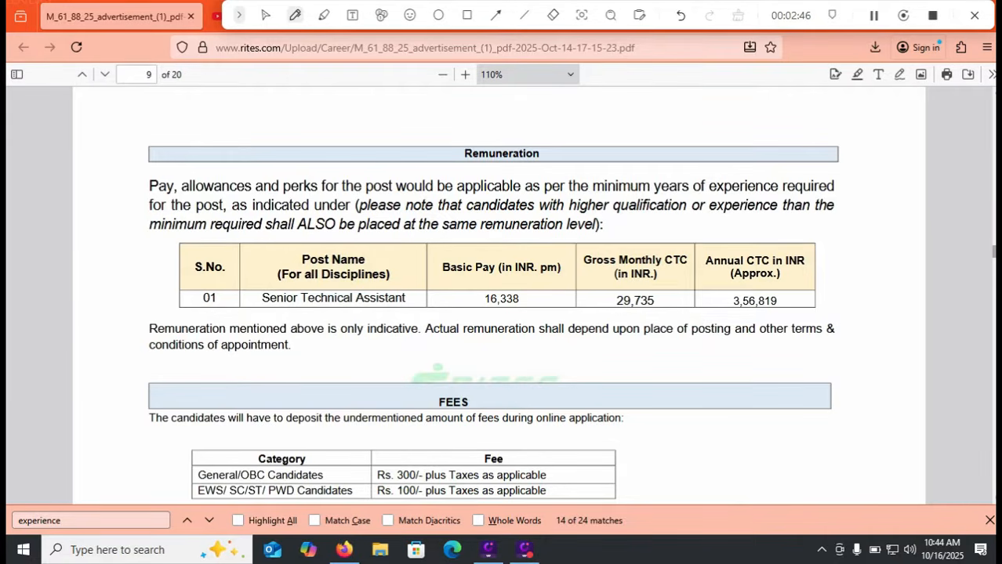
key(Home)
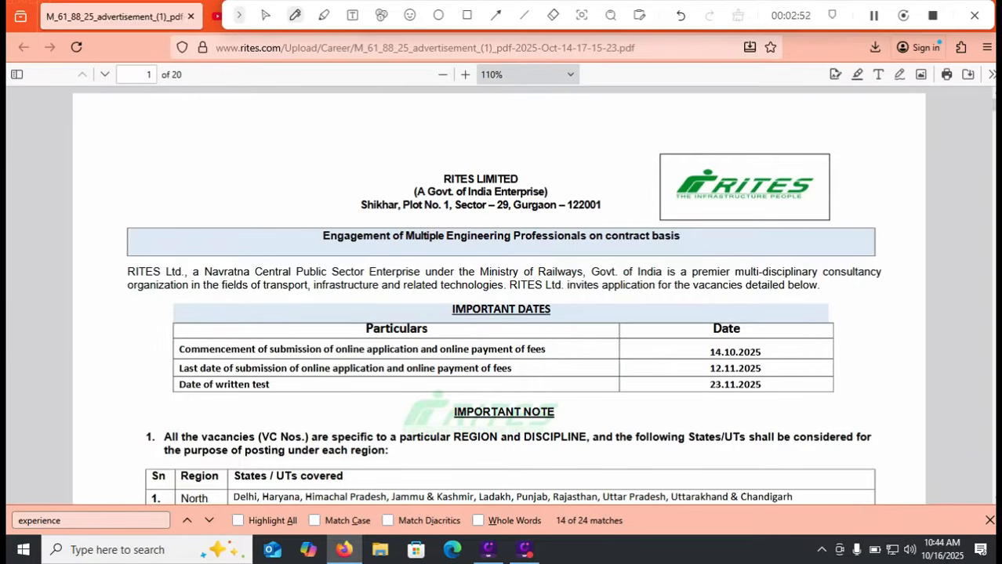
Mark 'contract basis', age limit 40, and the Rs. 300/- and Rs. 100/- fees, then clear the marks
drag(665, 246, 761, 246)
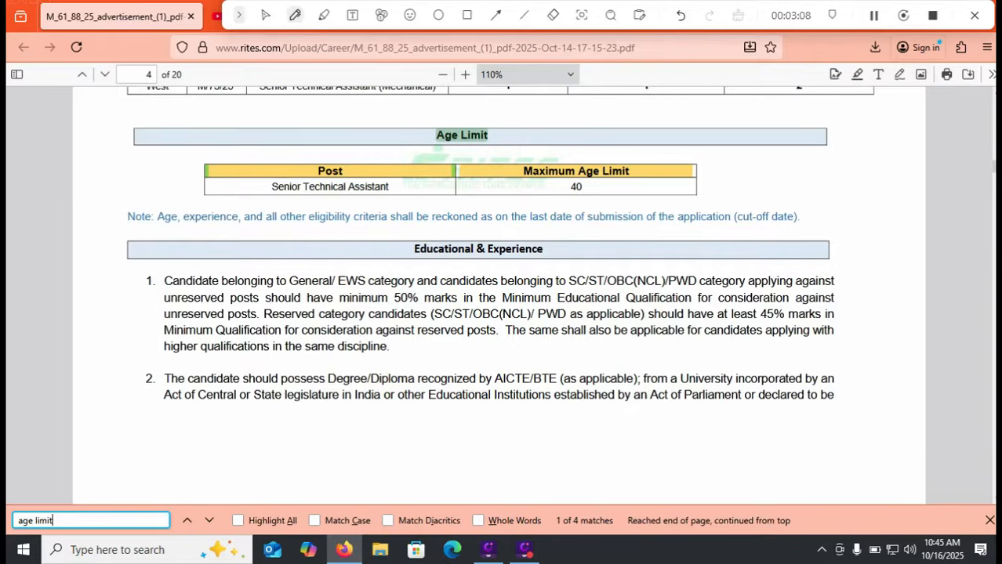
drag(593, 190, 653, 175)
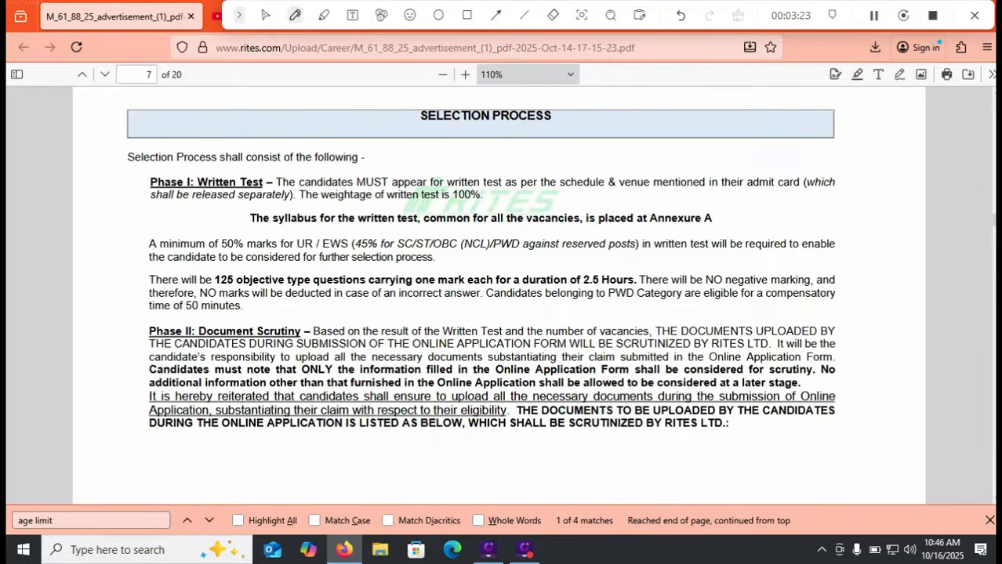
scroll(498, 294, down, 15)
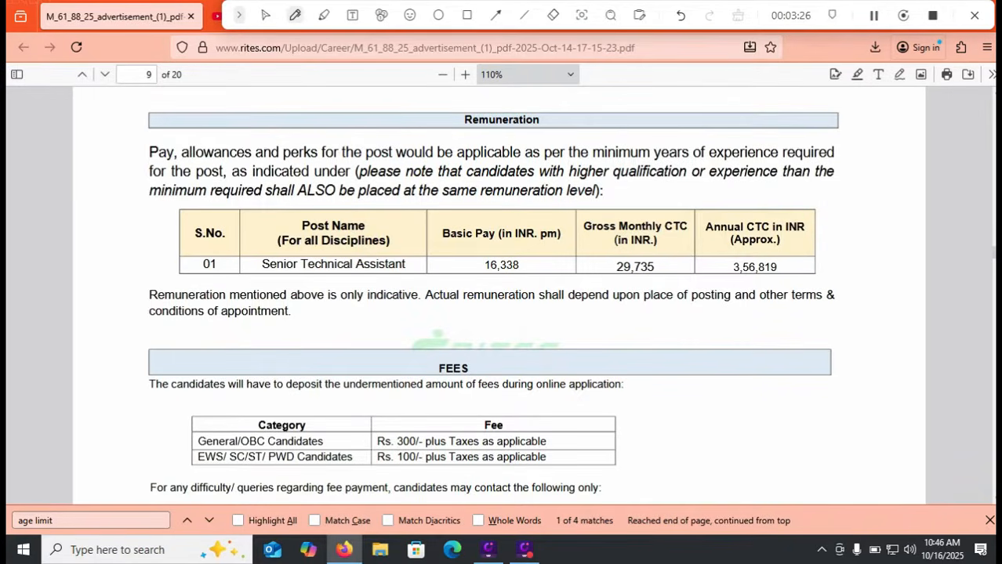
drag(556, 445, 602, 417)
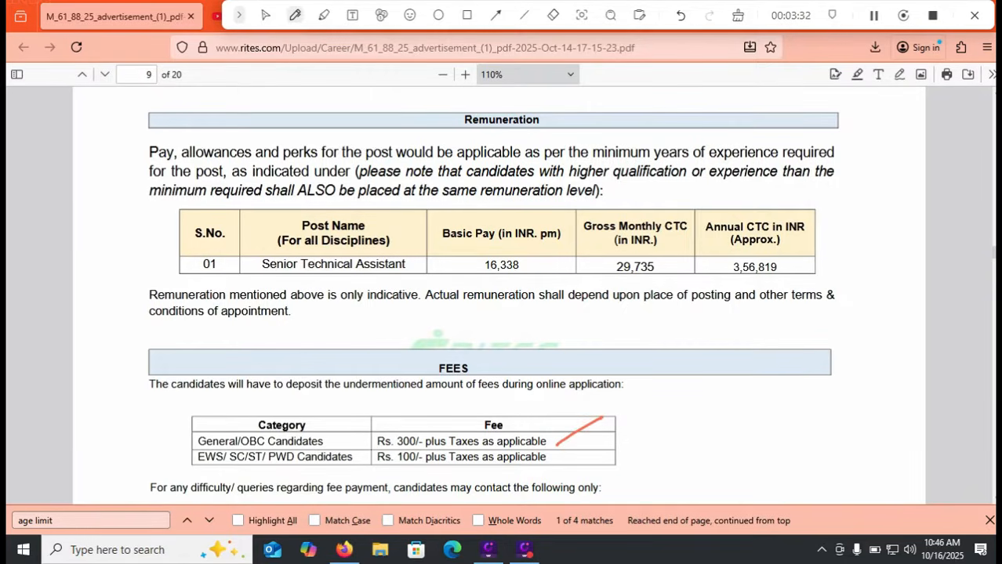
drag(369, 471, 444, 471)
click(737, 15)
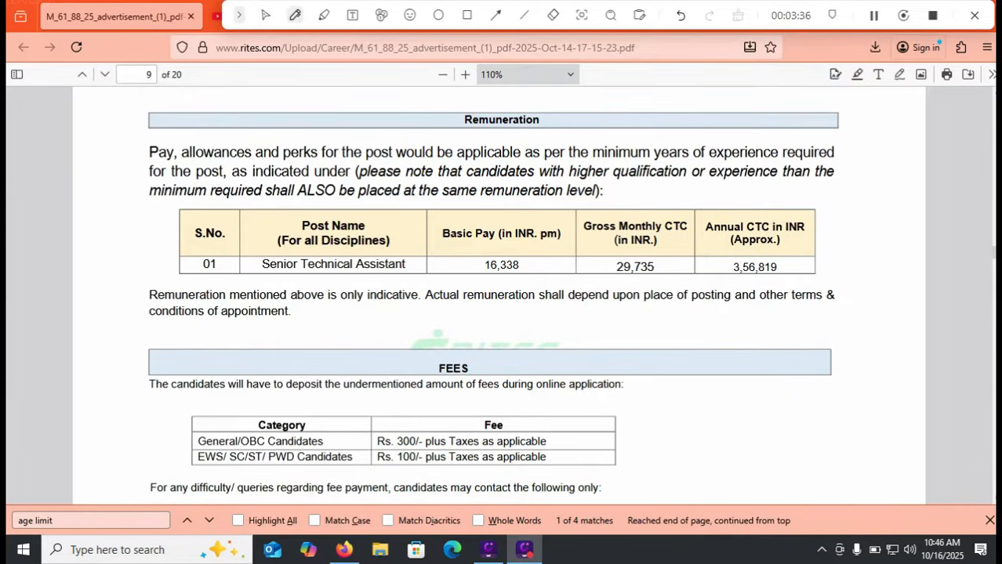
click(265, 15)
drag(253, 15, 253, 62)
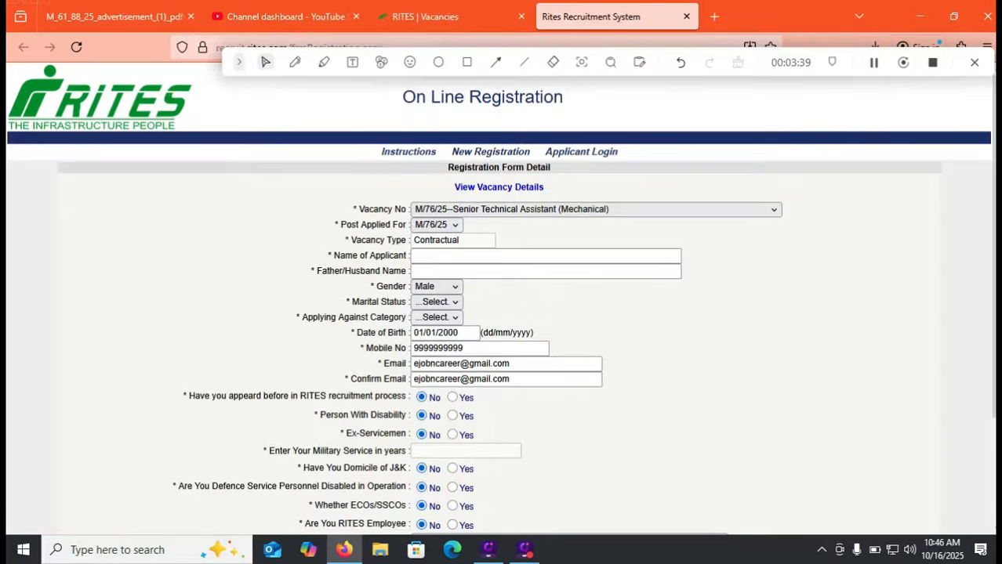
Browse the Vacancy No list on the registration form, then scroll the advertisement PDF back to its vacancy table
click(591, 16)
click(596, 209)
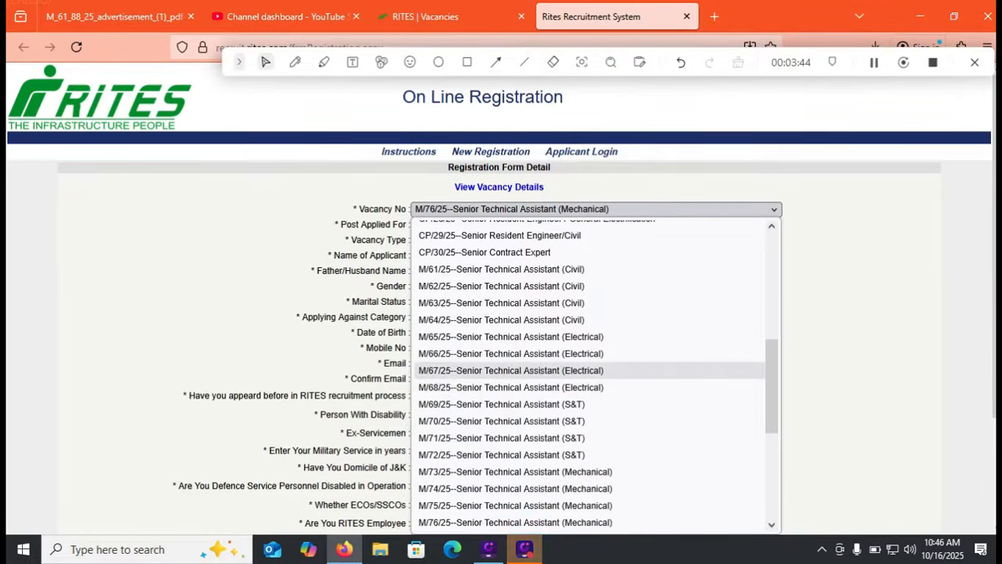
scroll(588, 372, down, 4)
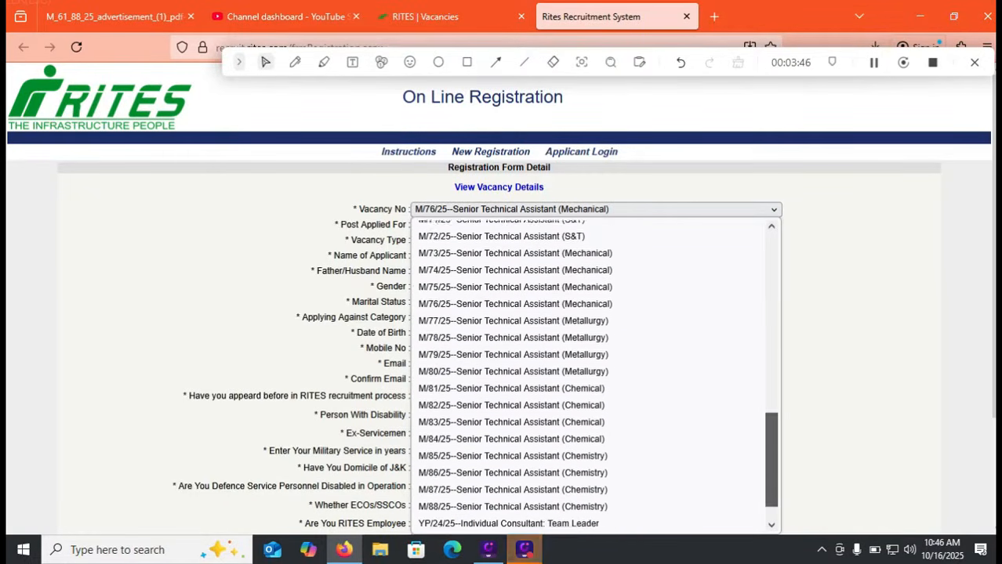
scroll(588, 373, down, 1)
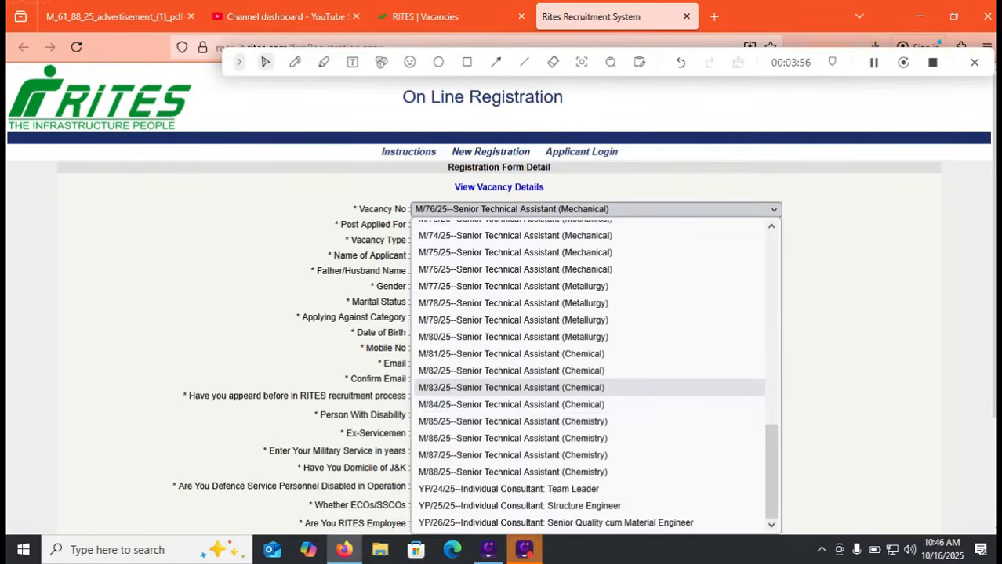
click(114, 17)
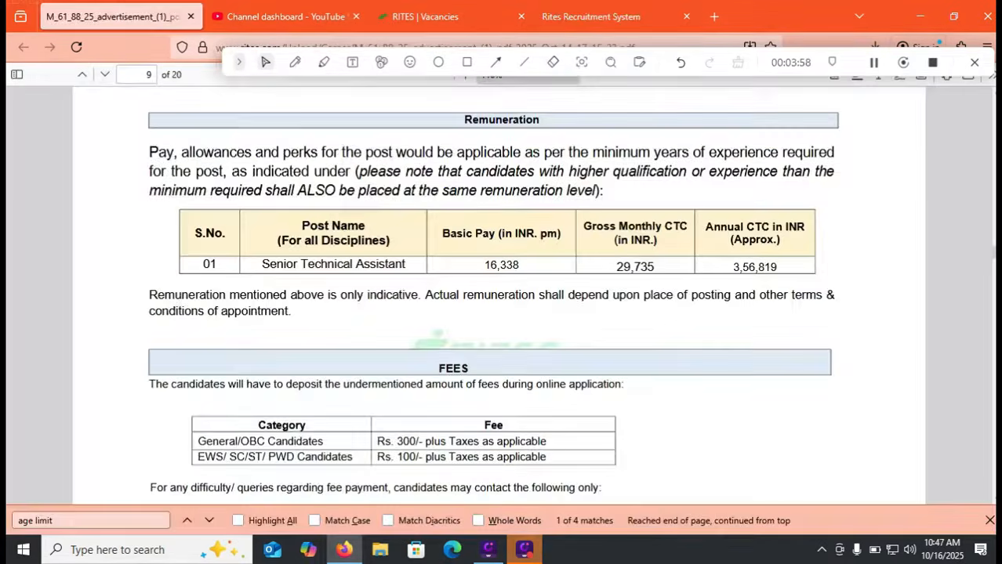
scroll(502, 305, up, 5)
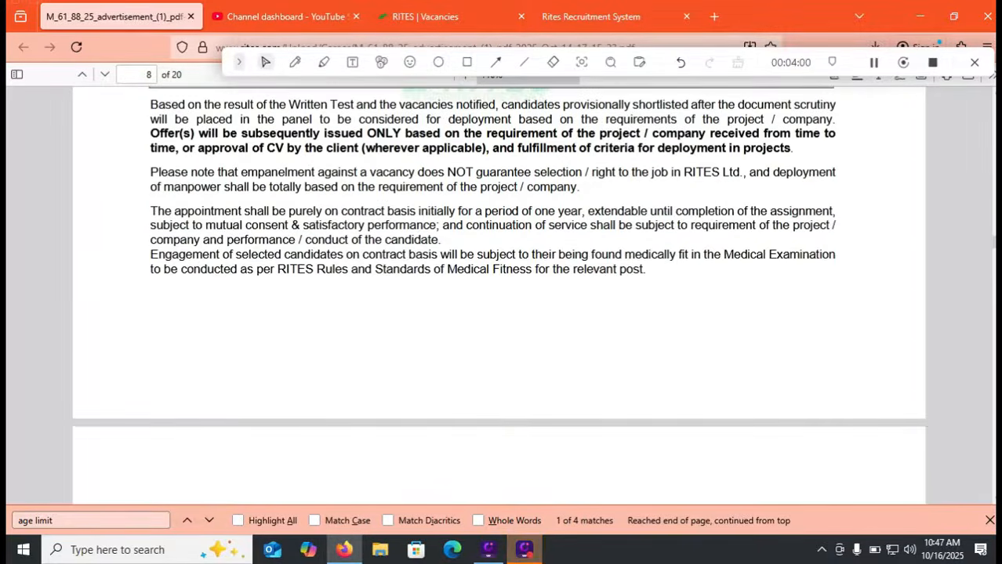
scroll(501, 306, up, 4)
scroll(501, 306, up, 10)
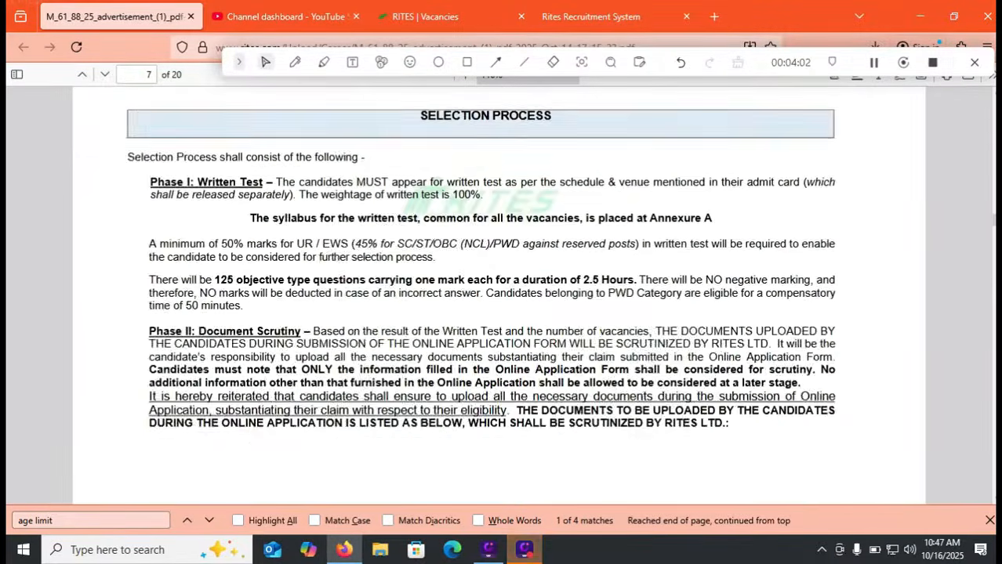
scroll(501, 305, up, 12)
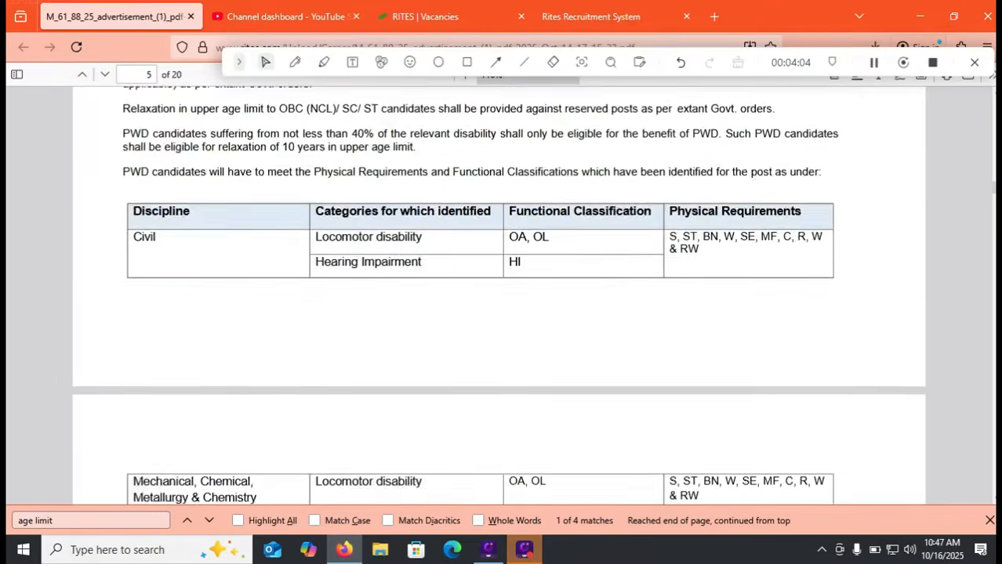
scroll(501, 306, up, 3)
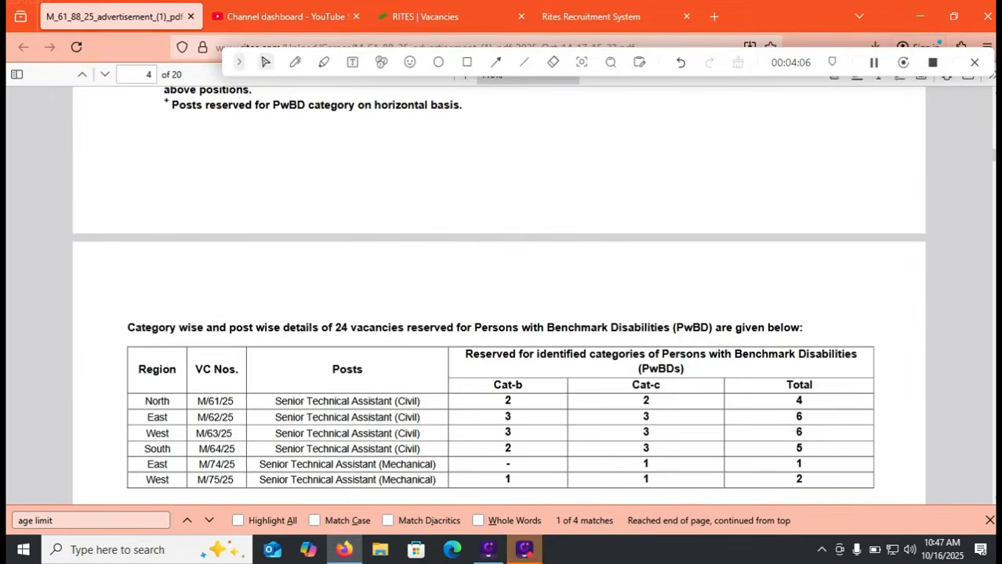
scroll(502, 306, up, 6)
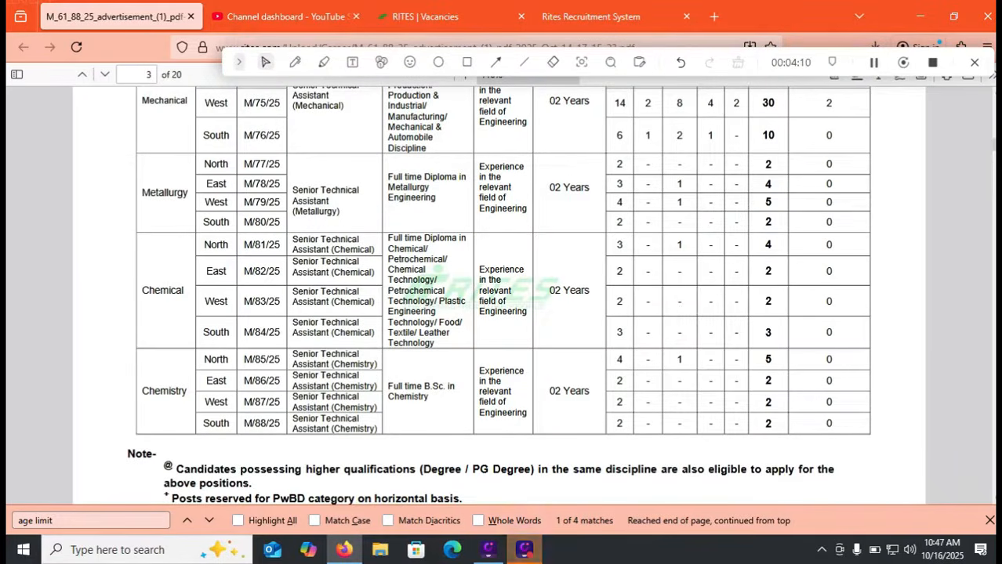
scroll(501, 305, up, 1)
scroll(501, 305, up, 1)
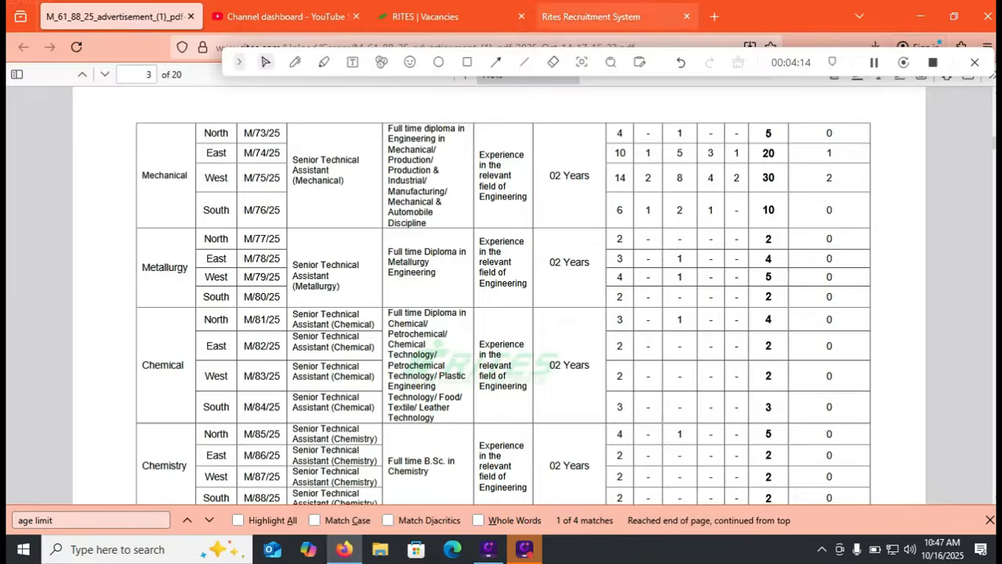
Compare the PDF vacancy table with the form and keep M/76/25 Senior Technical Assistant (Mechanical) selected
click(591, 17)
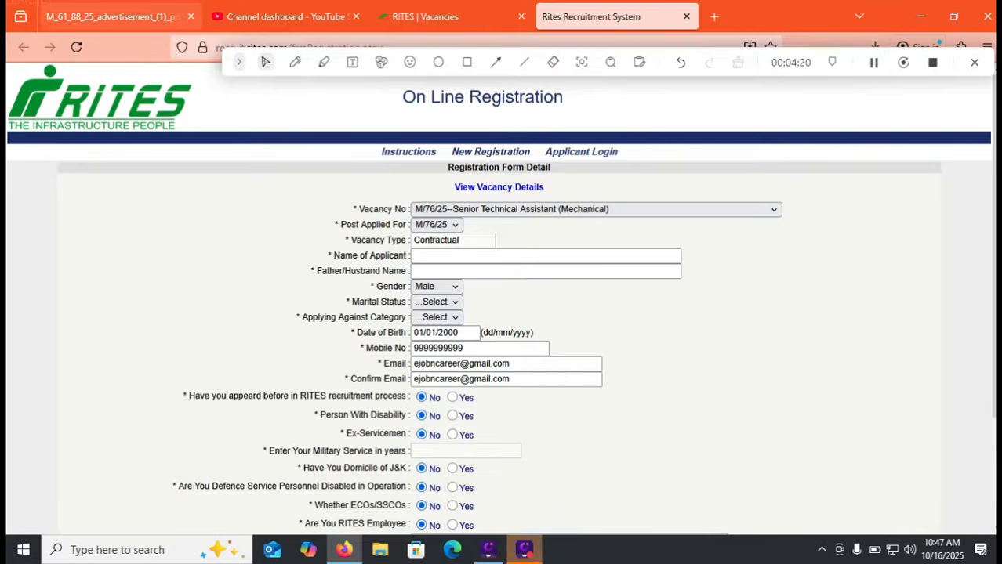
click(114, 17)
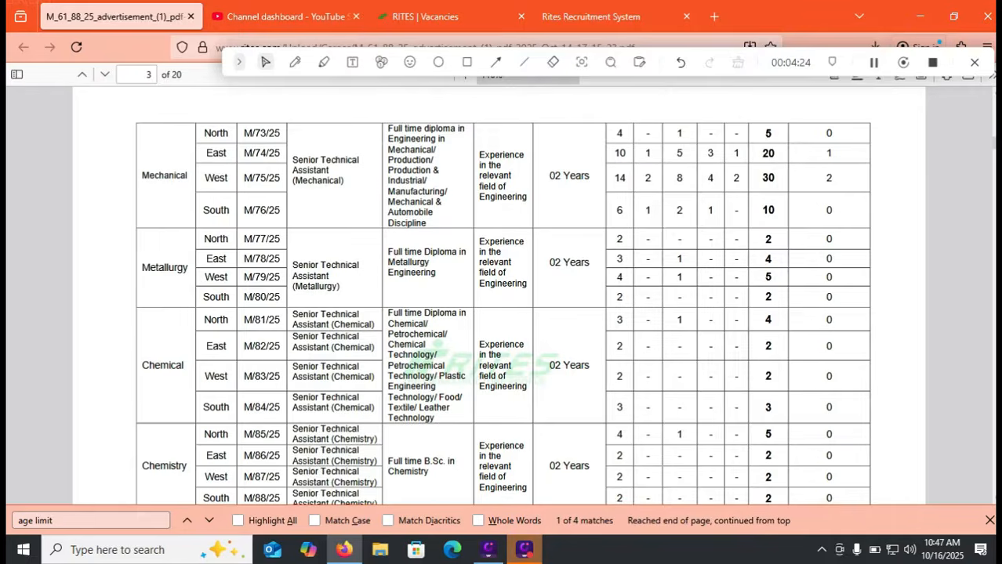
click(592, 16)
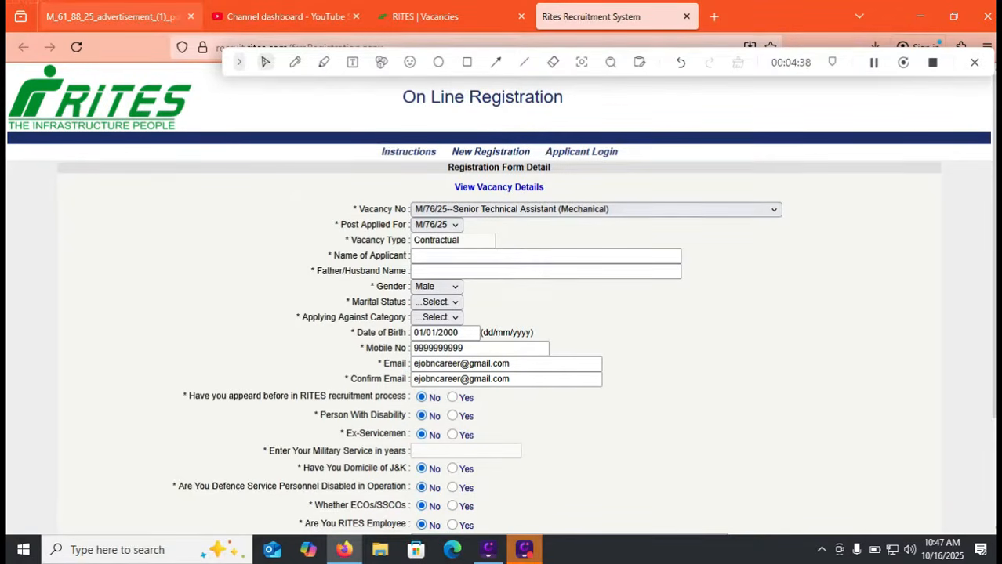
click(114, 16)
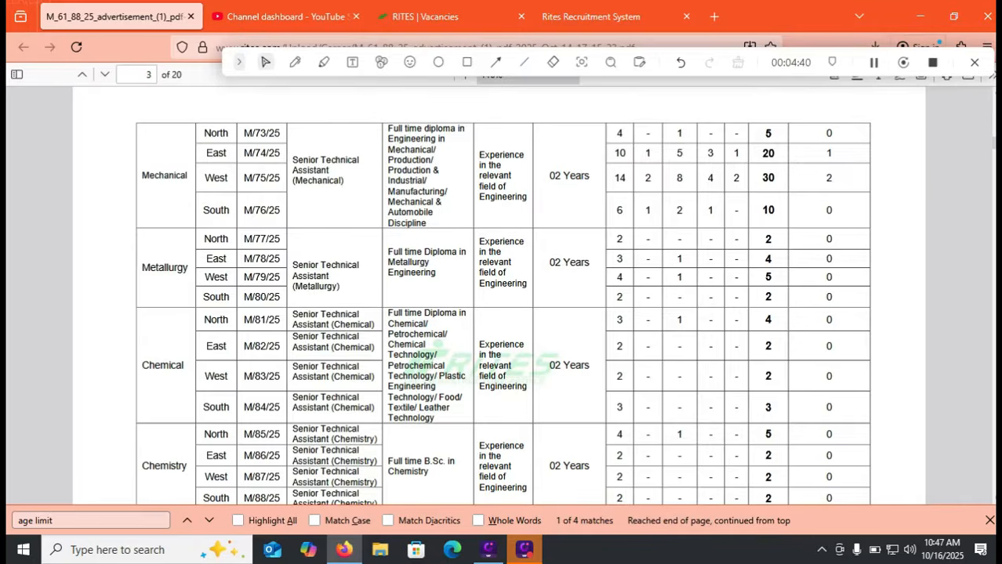
click(591, 17)
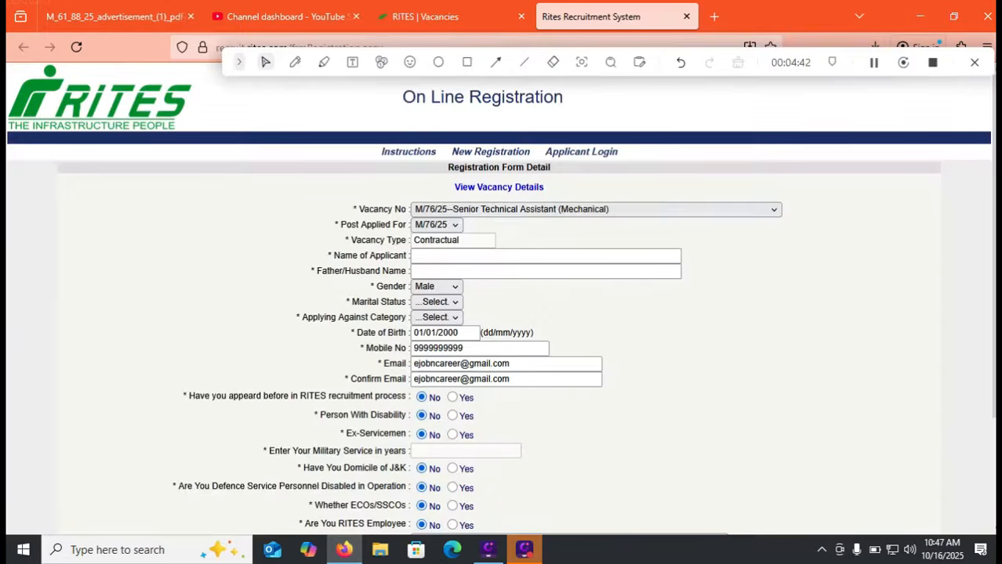
click(595, 209)
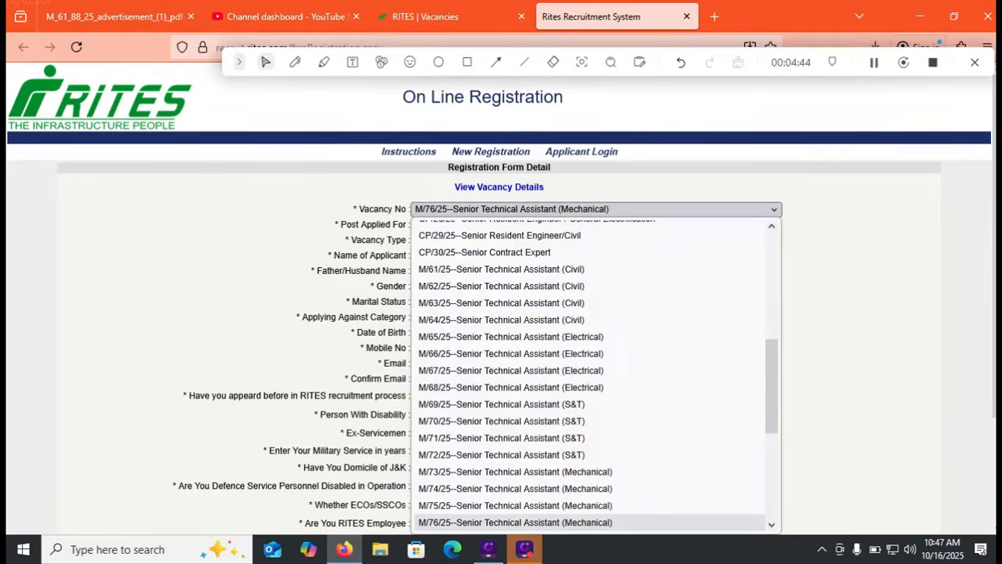
click(596, 209)
click(596, 209)
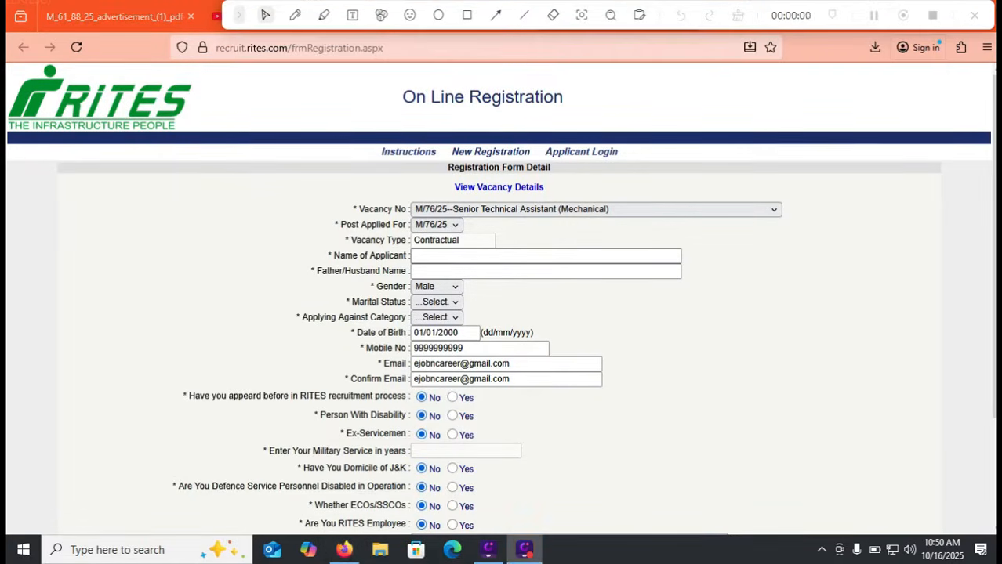
Enter the applicant's full name and father's name on the registration form
click(546, 255)
key(Tab)
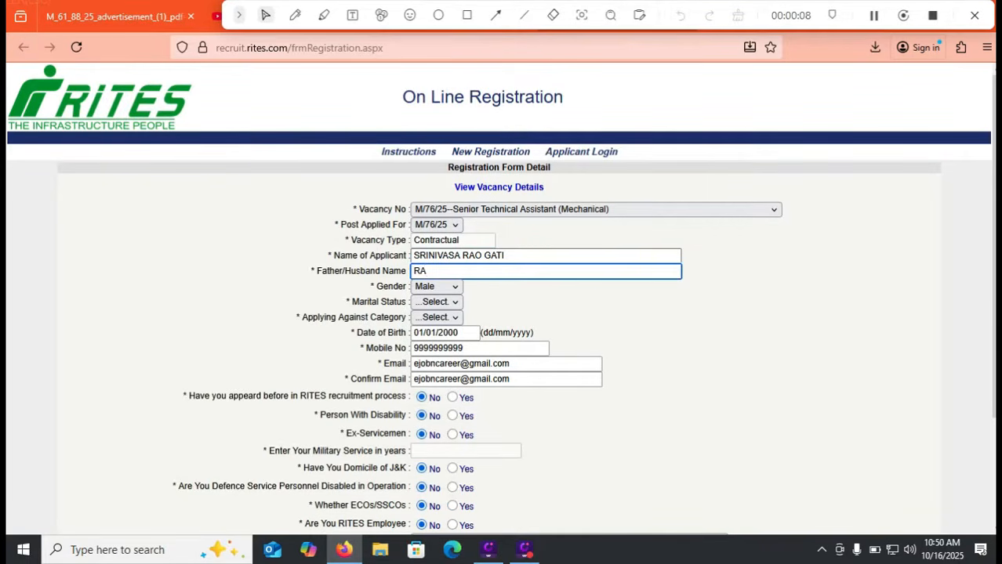
Keep gender as Male and set marital status to Single
key(Tab)
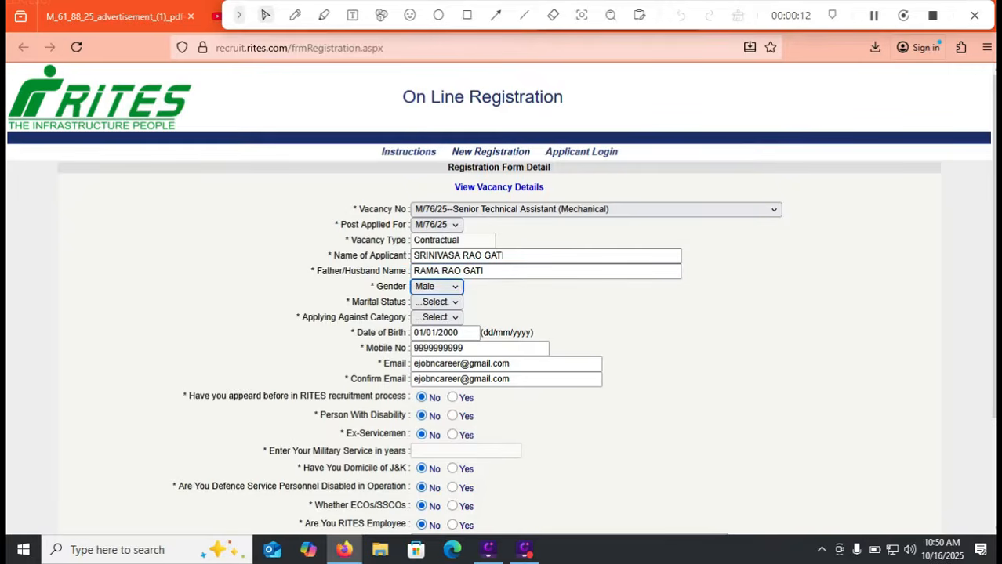
click(439, 287)
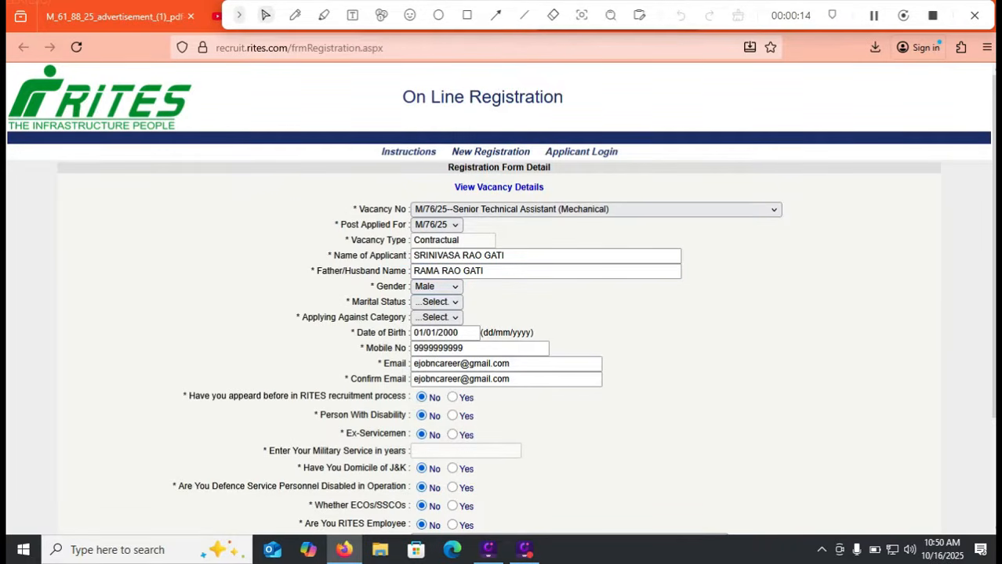
click(436, 302)
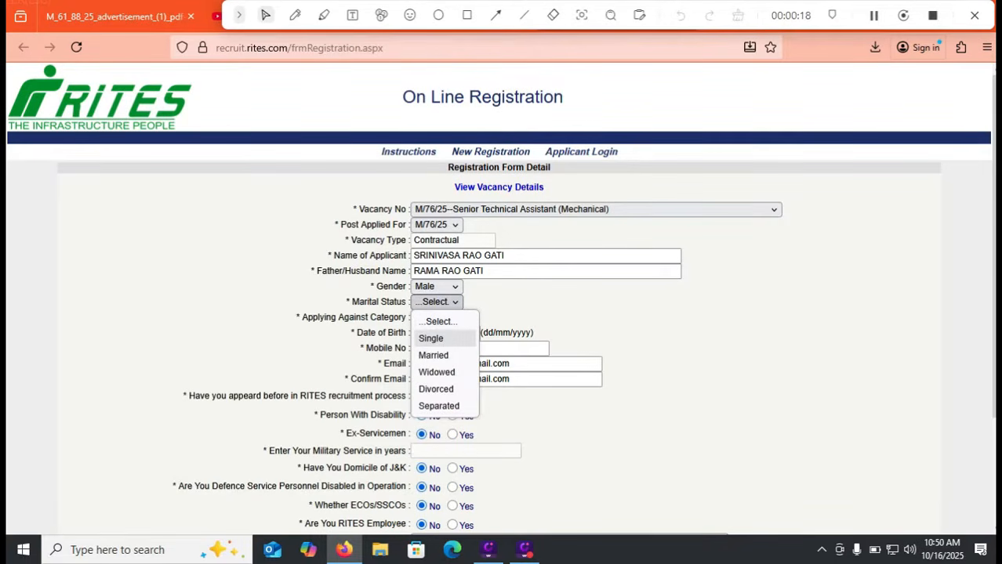
key(Return)
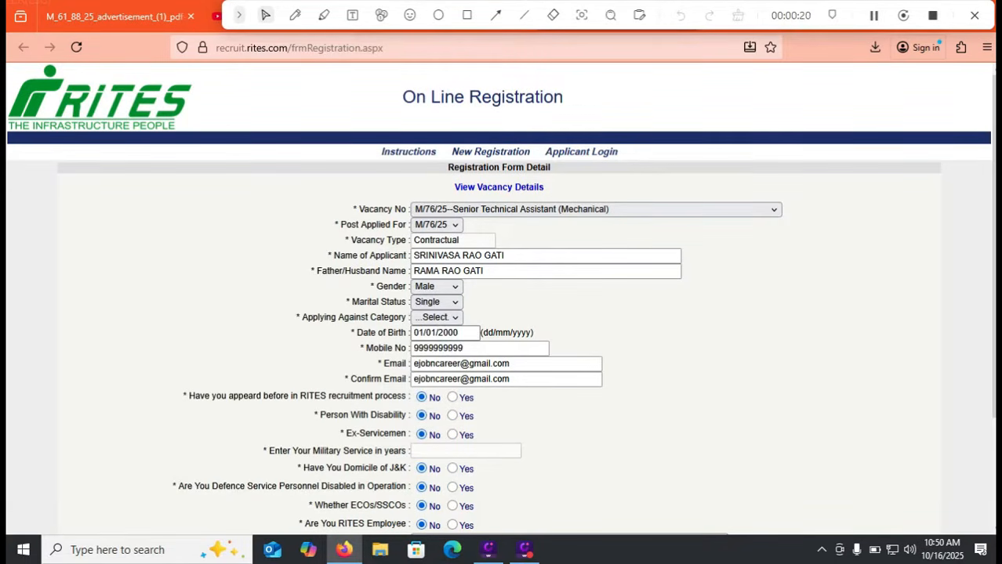
click(436, 317)
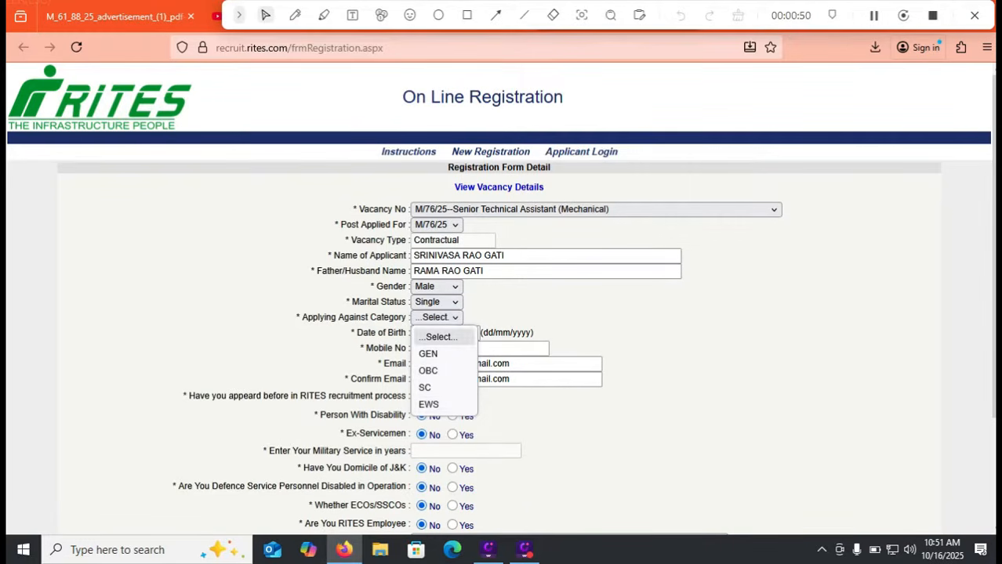
Dismiss the category list and check the categories in the advertisement PDF
click(438, 337)
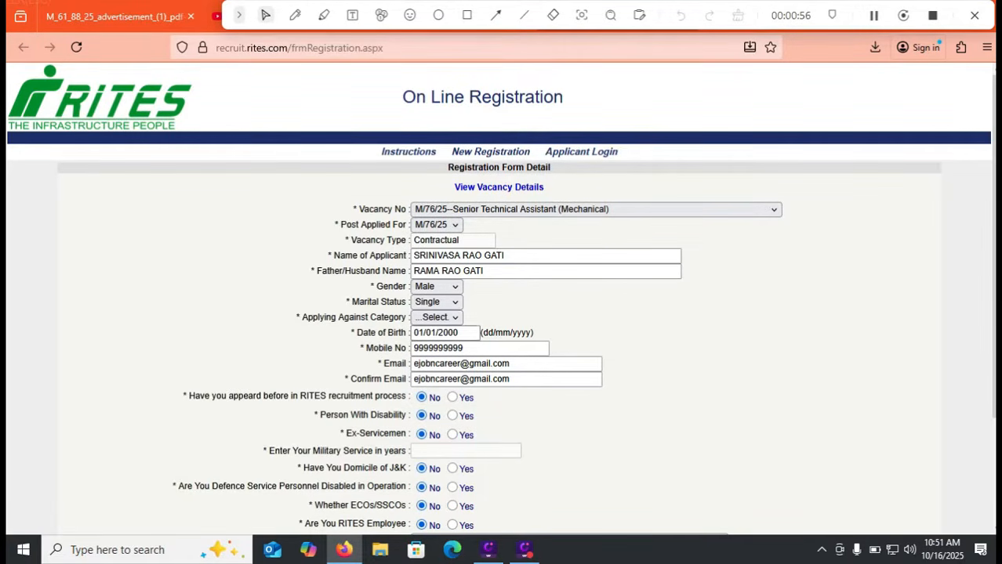
click(436, 317)
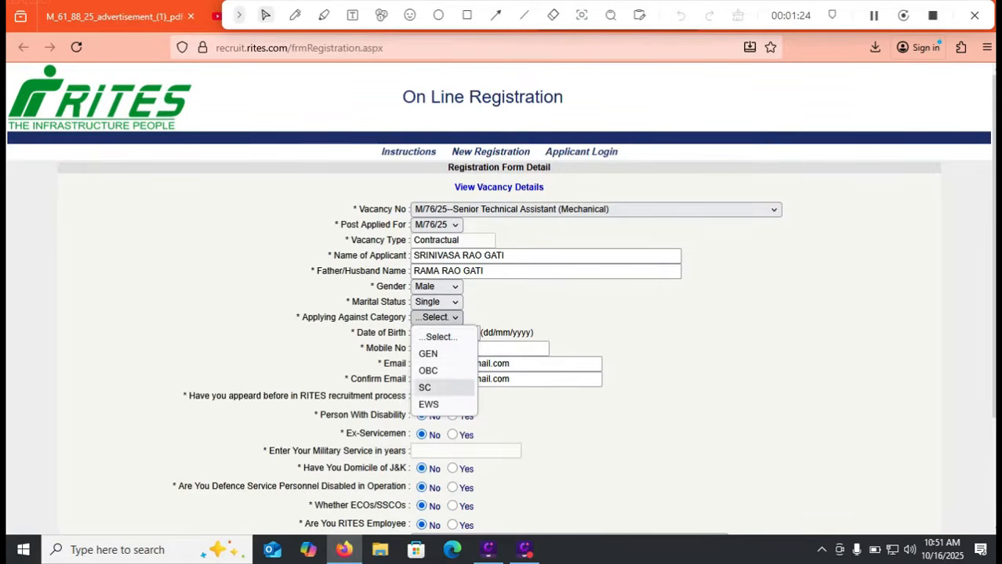
key(Escape)
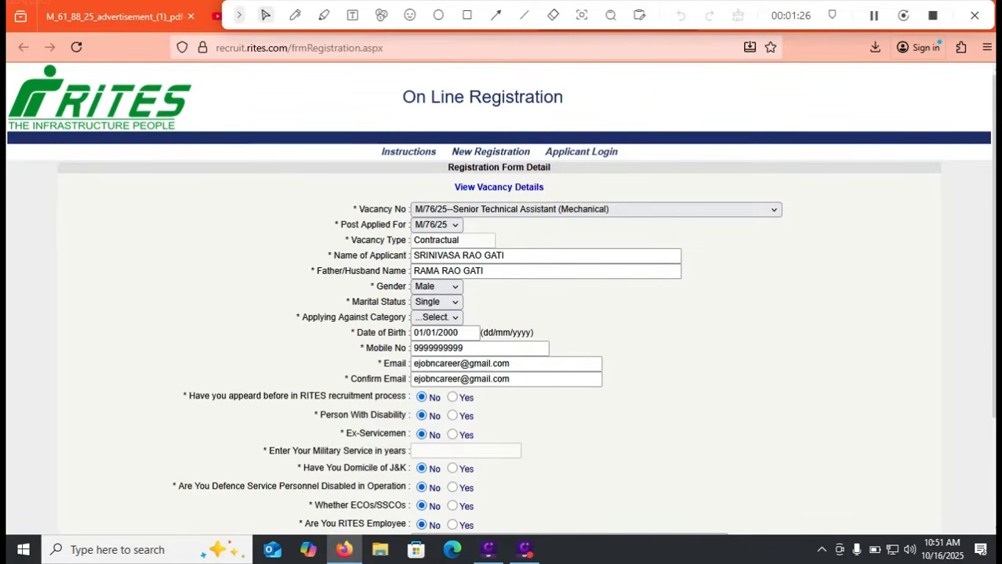
click(115, 16)
click(993, 92)
drag(993, 170, 994, 127)
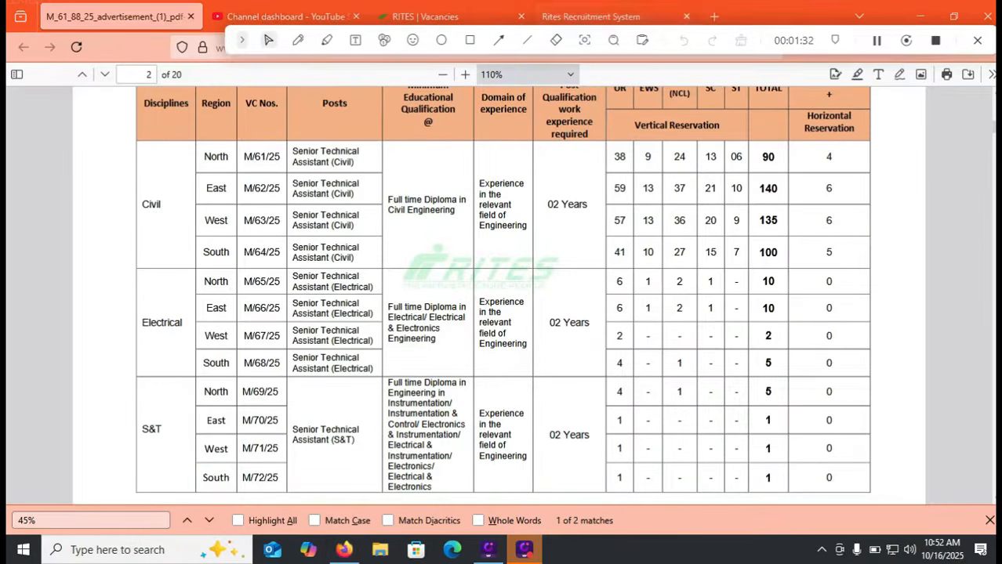
Set Applying Against Category to OBC on the registration form
click(590, 16)
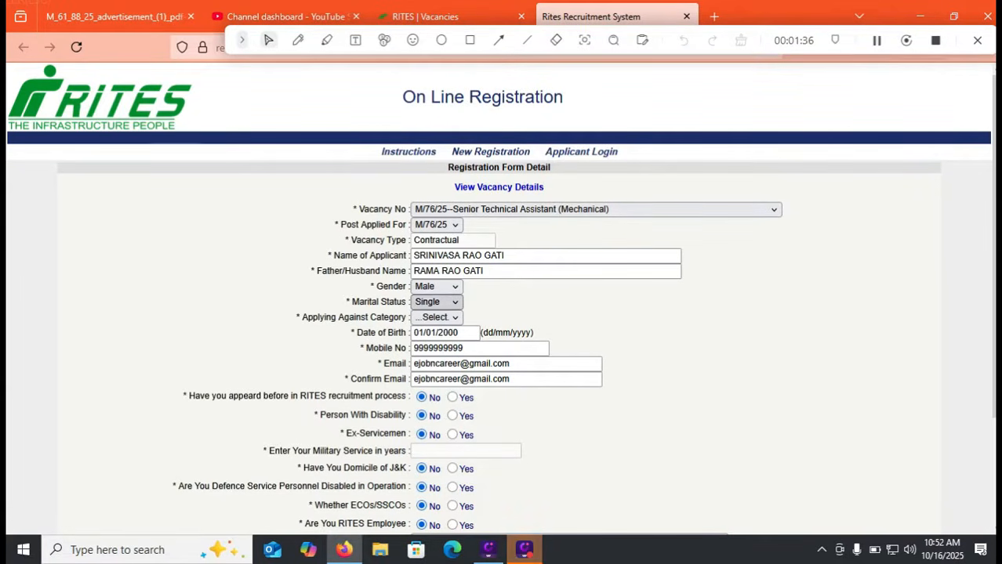
click(435, 317)
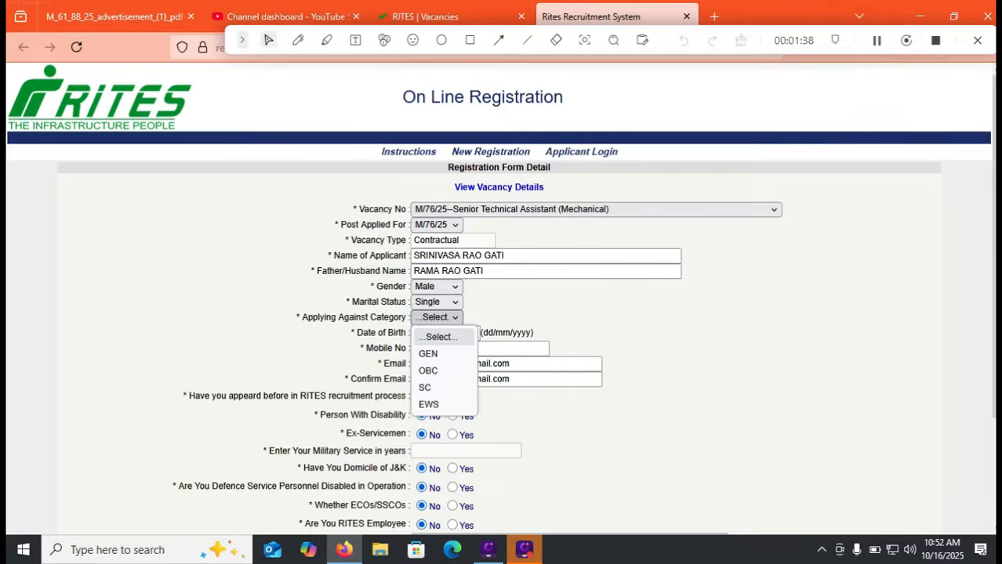
click(428, 371)
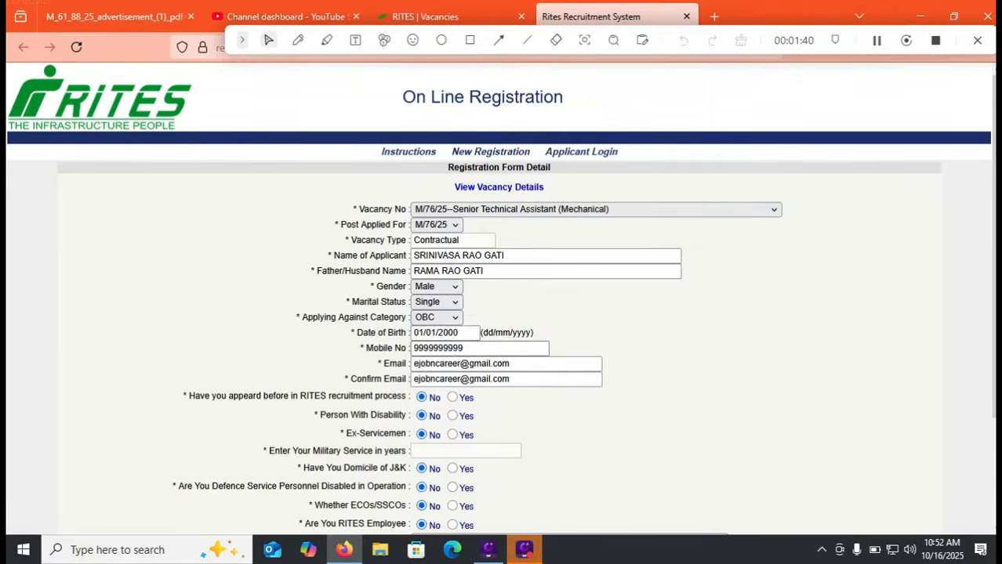
click(463, 333)
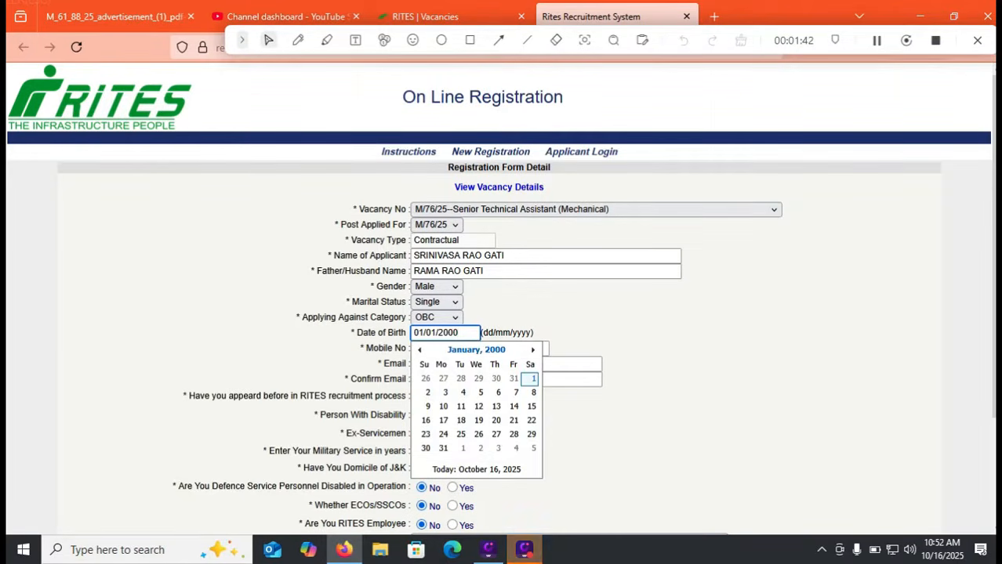
click(477, 351)
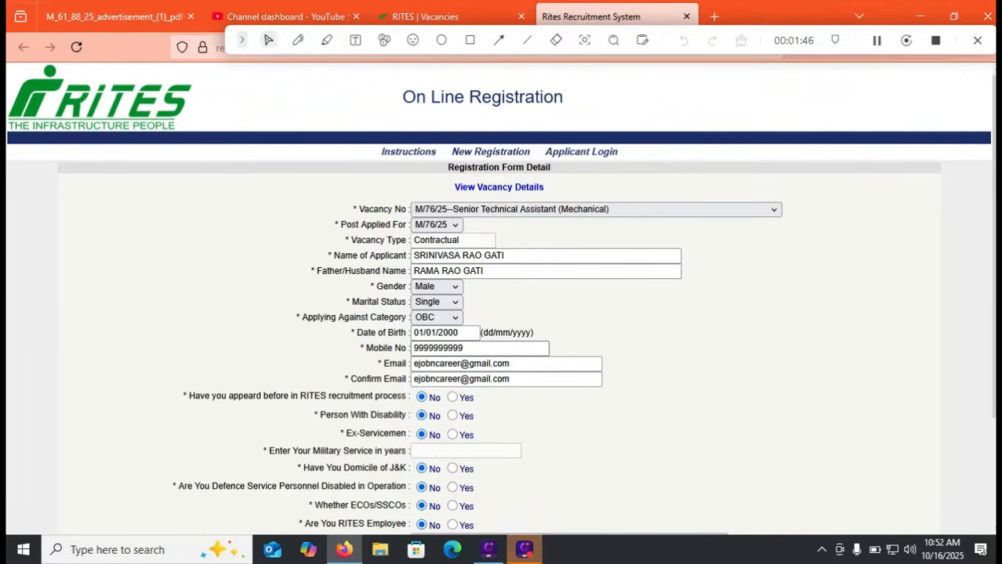
key(Tab)
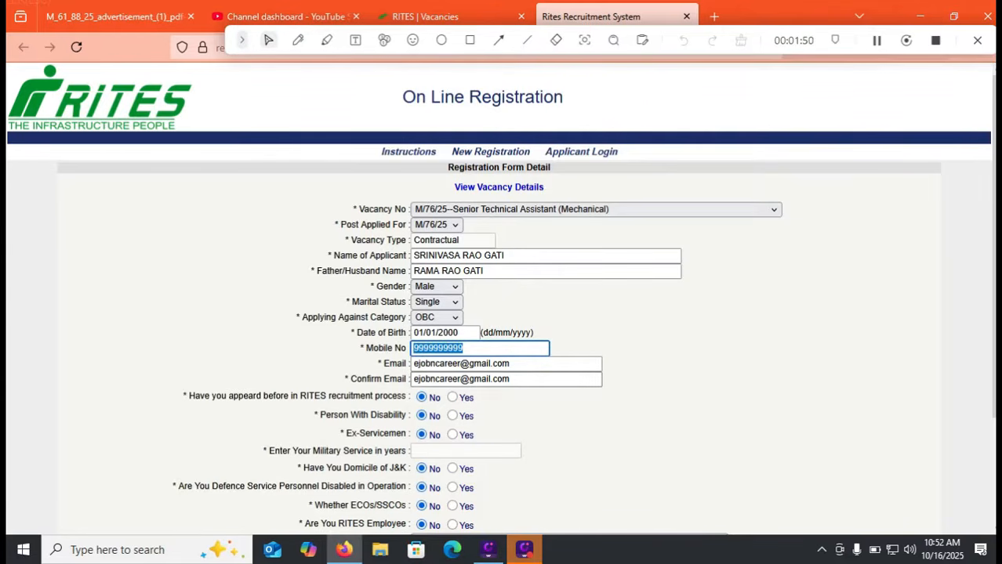
click(511, 364)
click(511, 380)
scroll(501, 300, down, 1)
scroll(501, 301, down, 2)
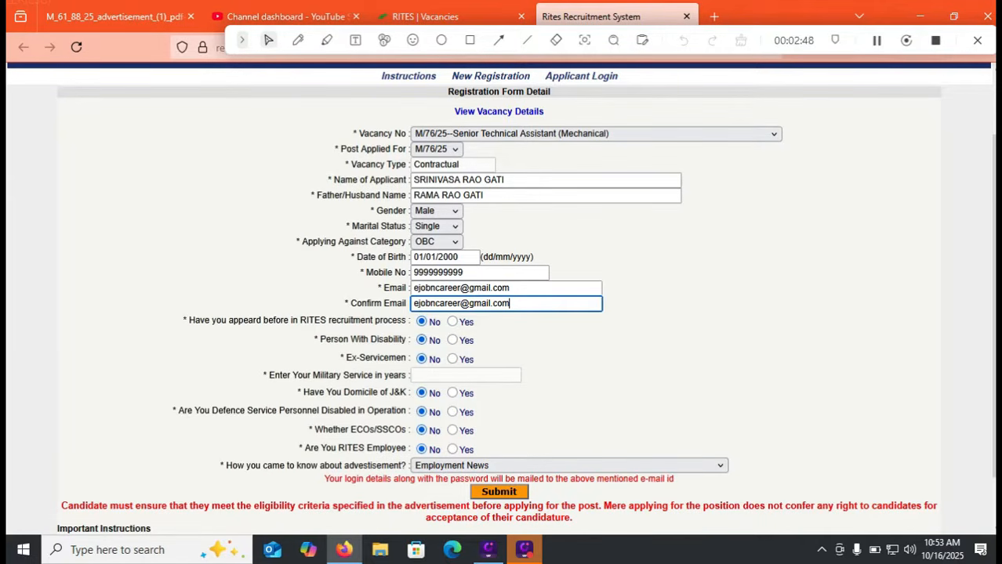
scroll(501, 300, down, 1)
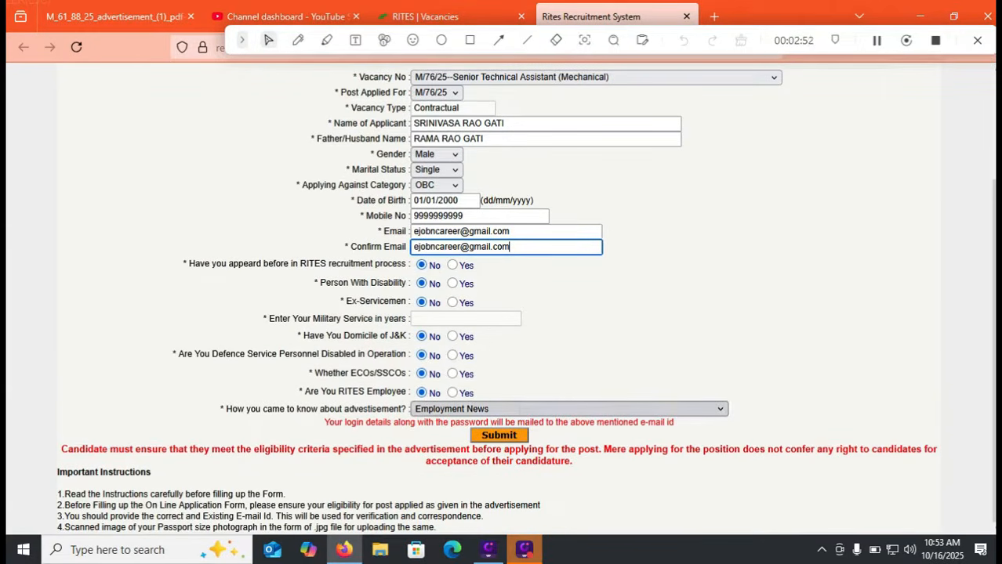
click(568, 409)
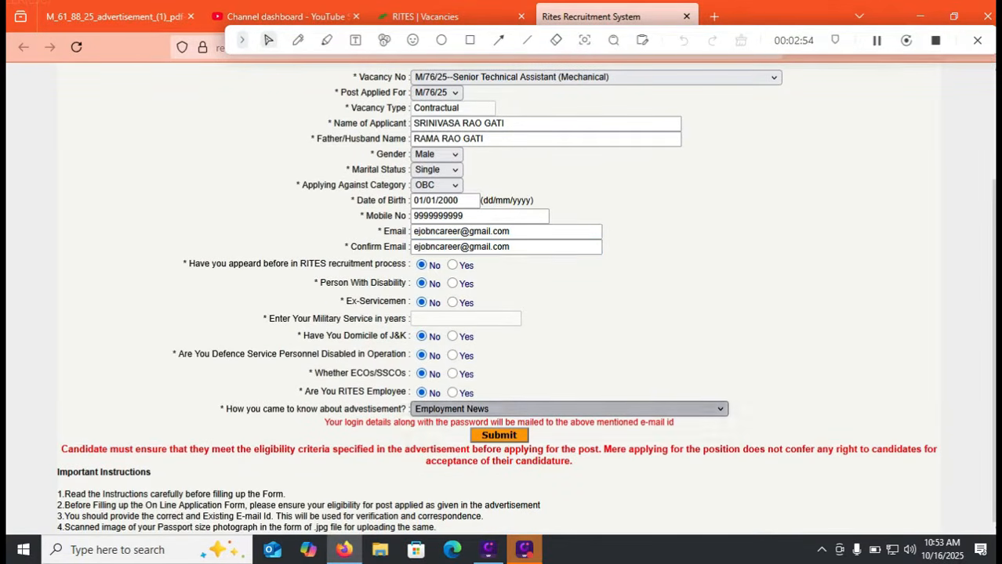
Submit the registration with Employment News as the source and dismiss the records-saved alert
click(455, 288)
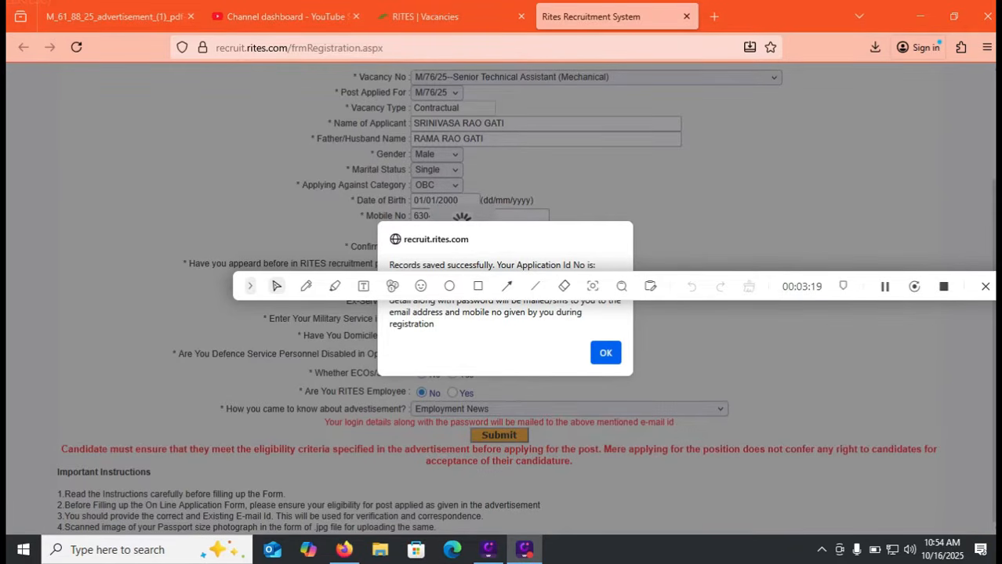
key(Return)
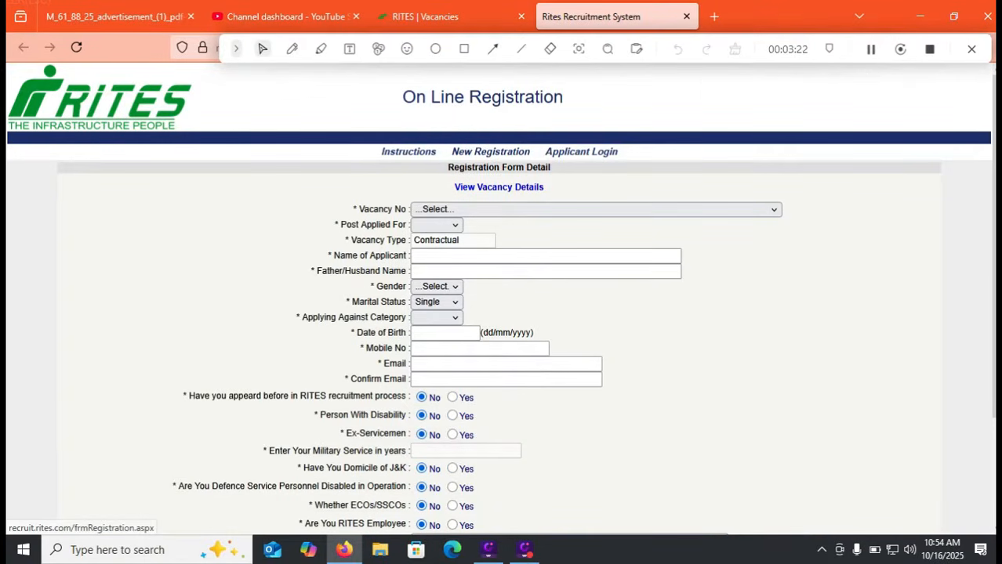
Log in with the applicant's Login Id and password, then open Fill/Modify Application Form
click(581, 151)
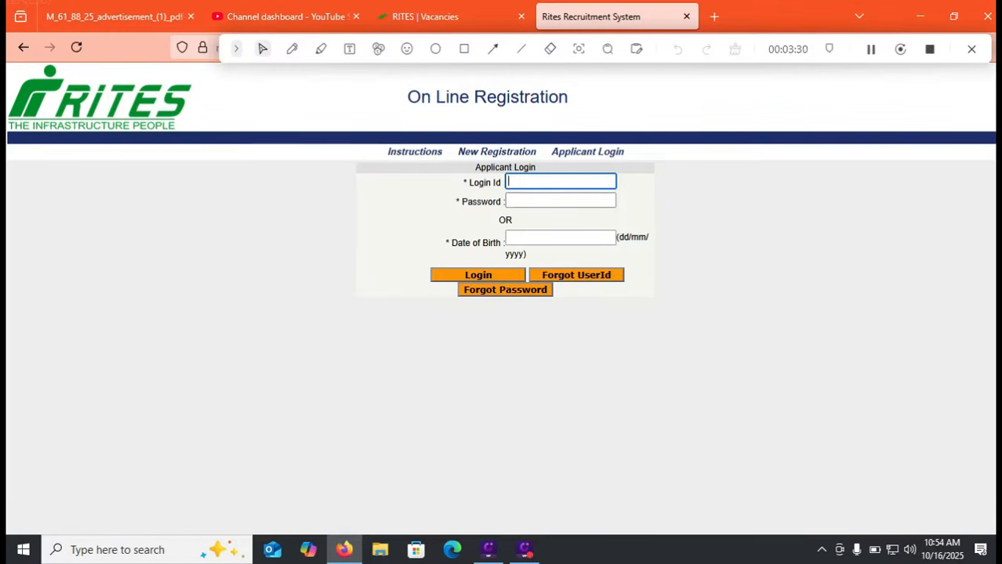
click(561, 200)
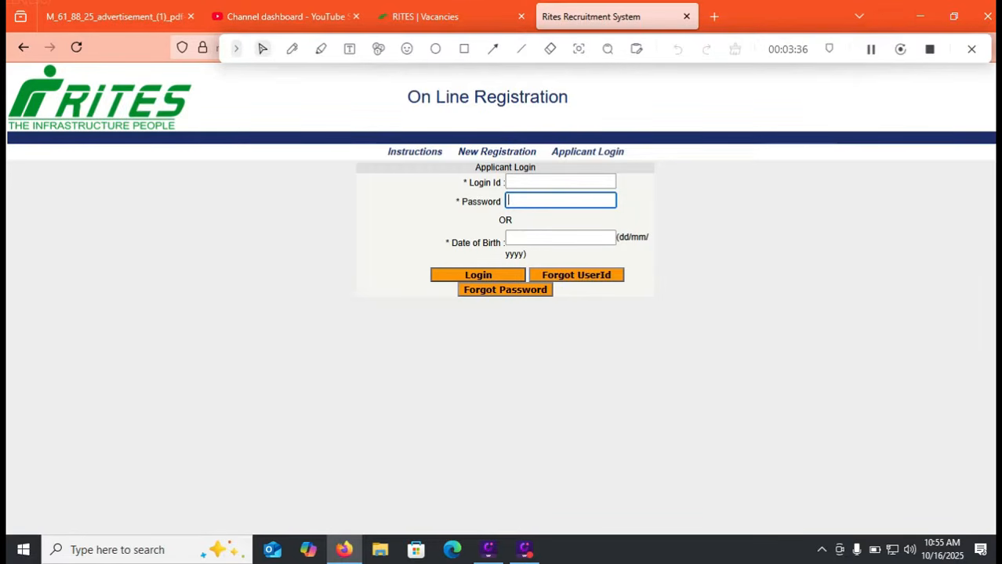
key(Return)
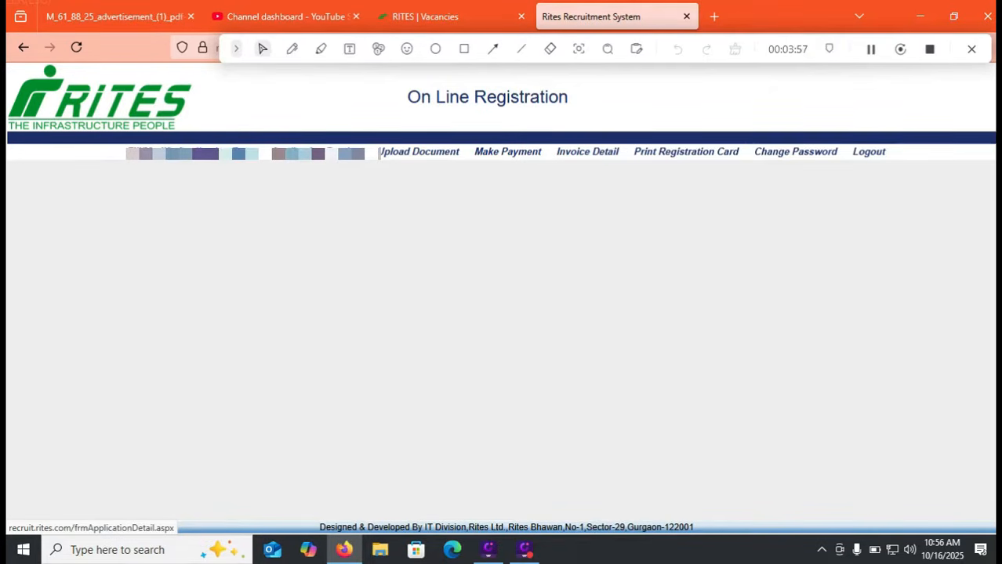
click(173, 152)
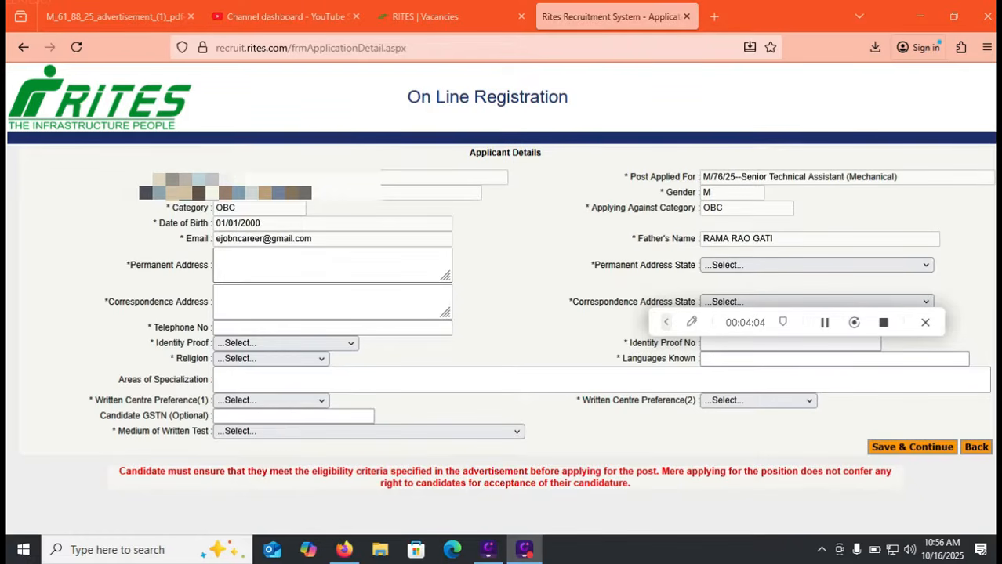
Set the permanent address state to ANDHRA PRADESH and religion to HINDU
click(332, 265)
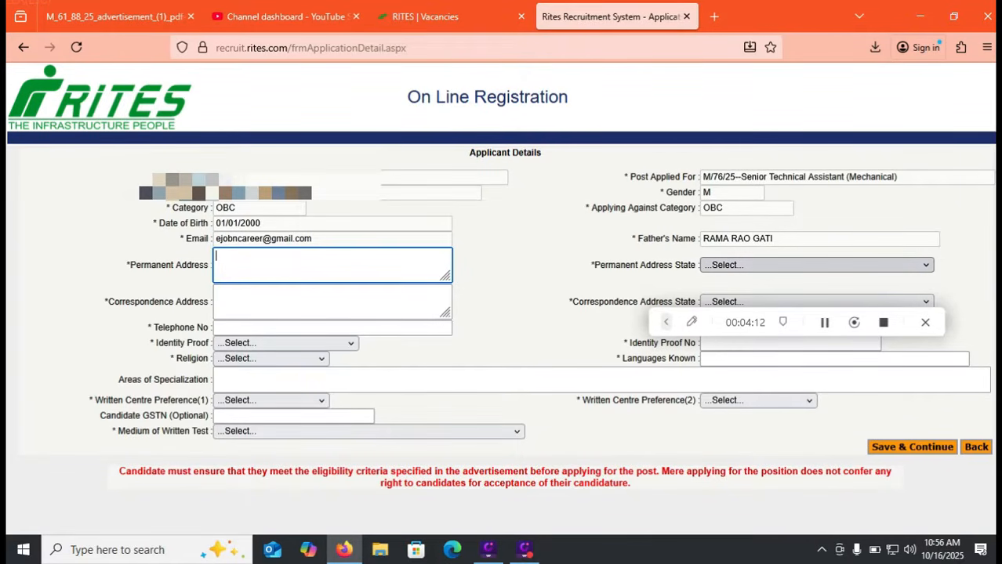
click(815, 265)
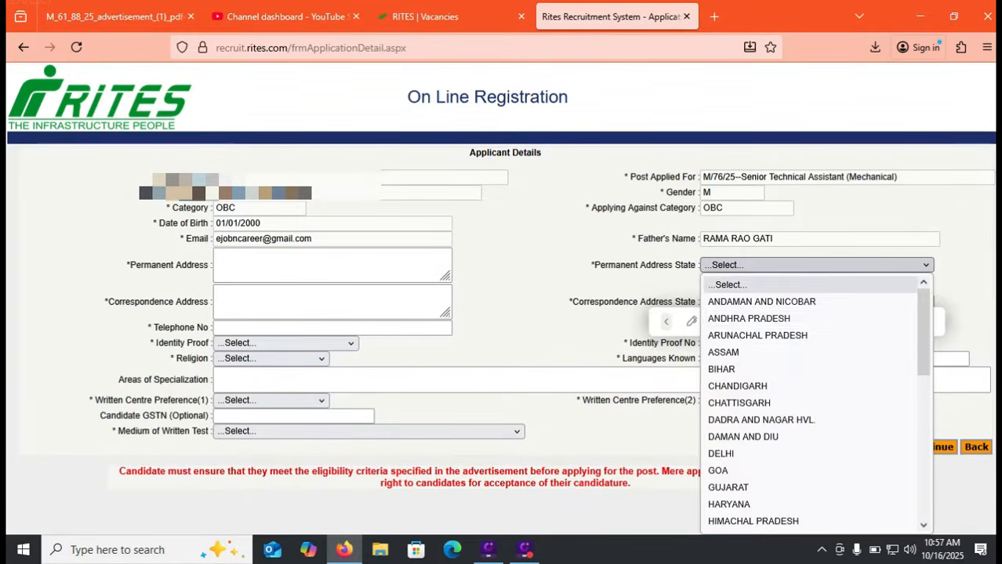
click(749, 319)
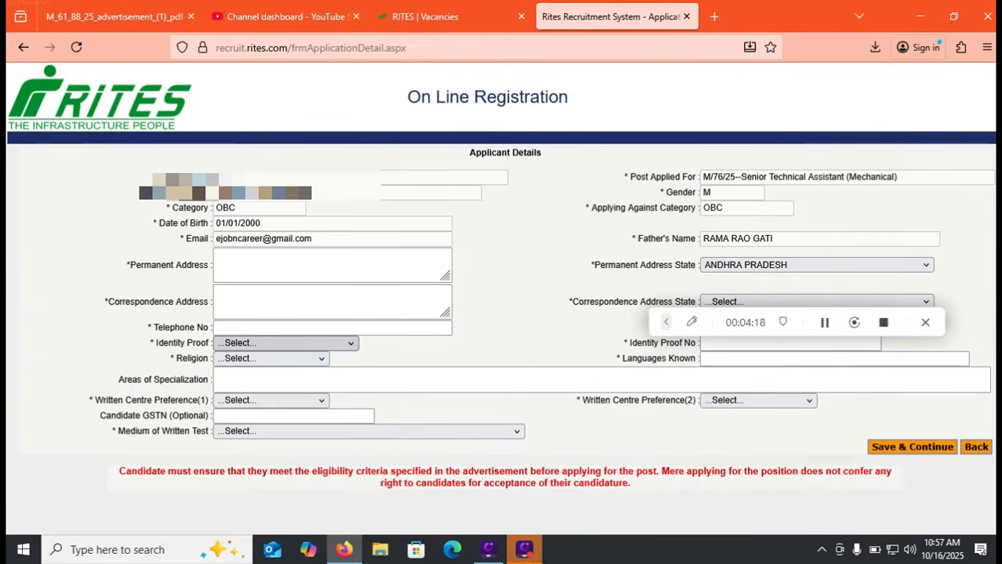
click(287, 342)
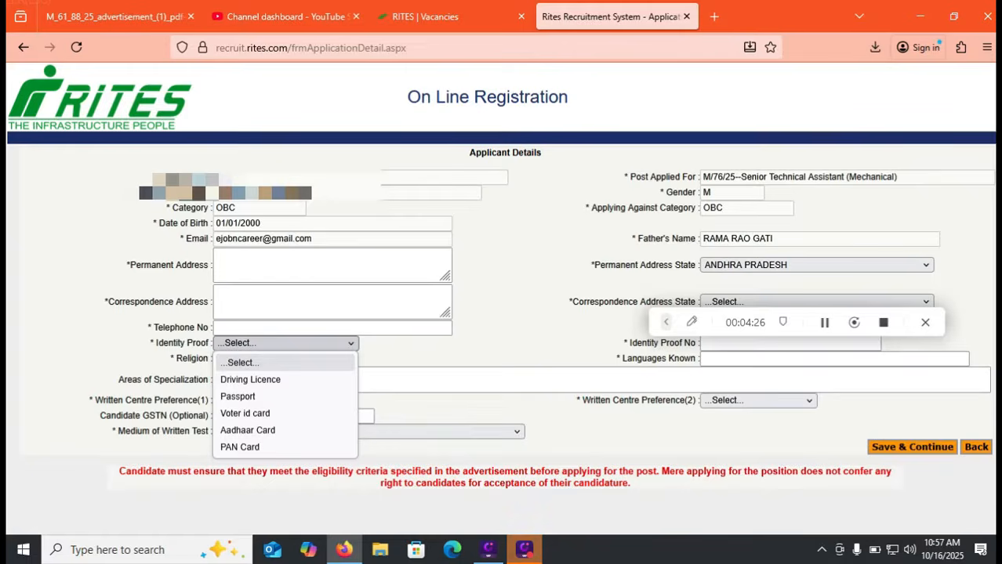
key(Escape)
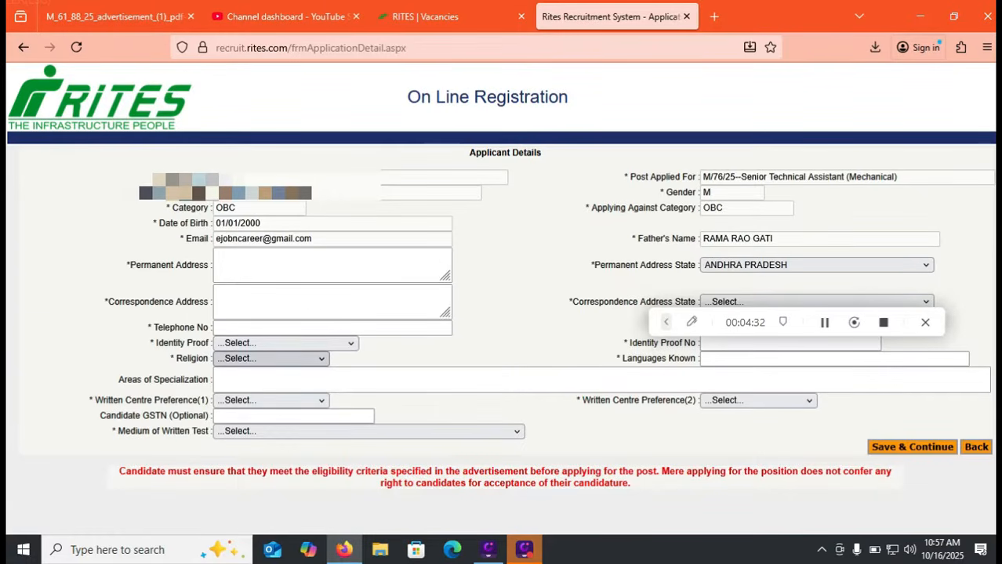
click(270, 359)
key(Down)
key(Return)
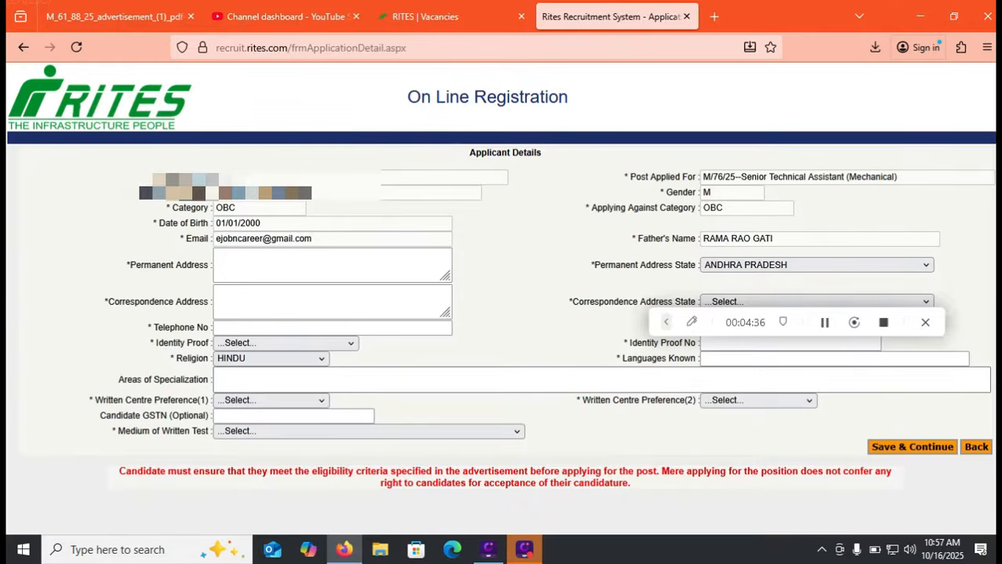
Enter Languages Known as TELUGU, ENGLISH, HINDI
click(271, 380)
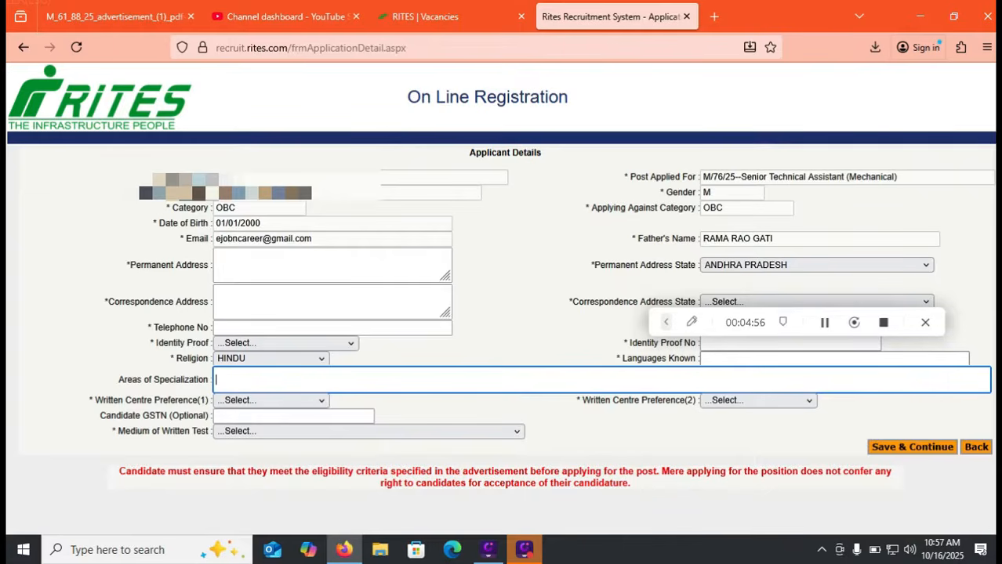
click(753, 359)
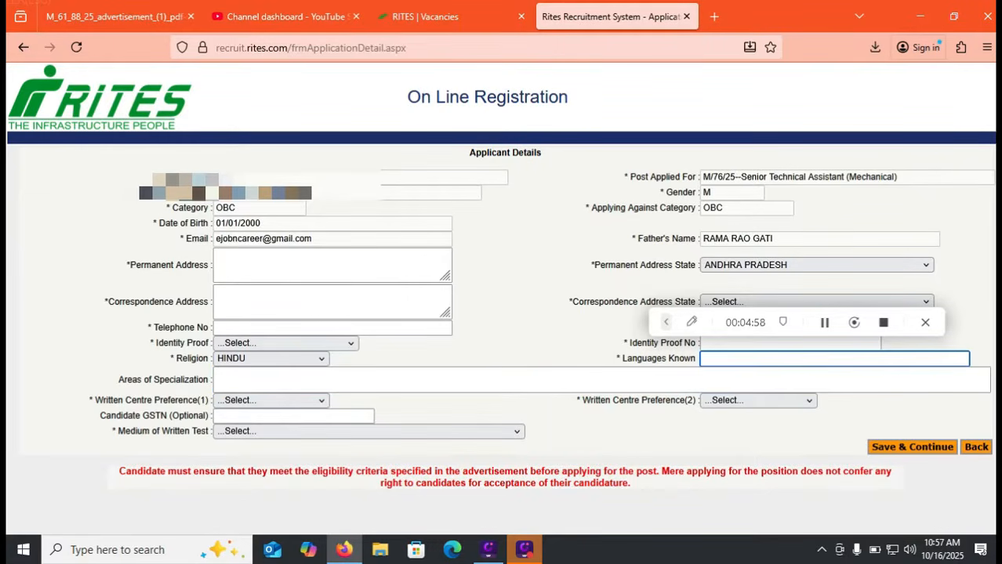
text(TELU)
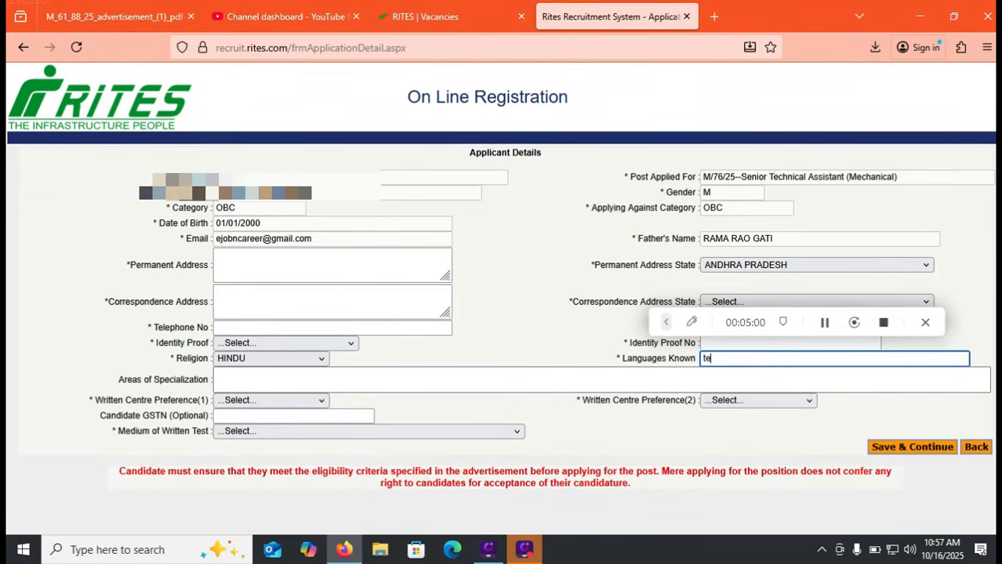
text(GU)
key(BackSpace)
key(BackSpace)
text(GU, ENGLIUS)
key(BackSpace)
key(BackSpace)
text(SH)
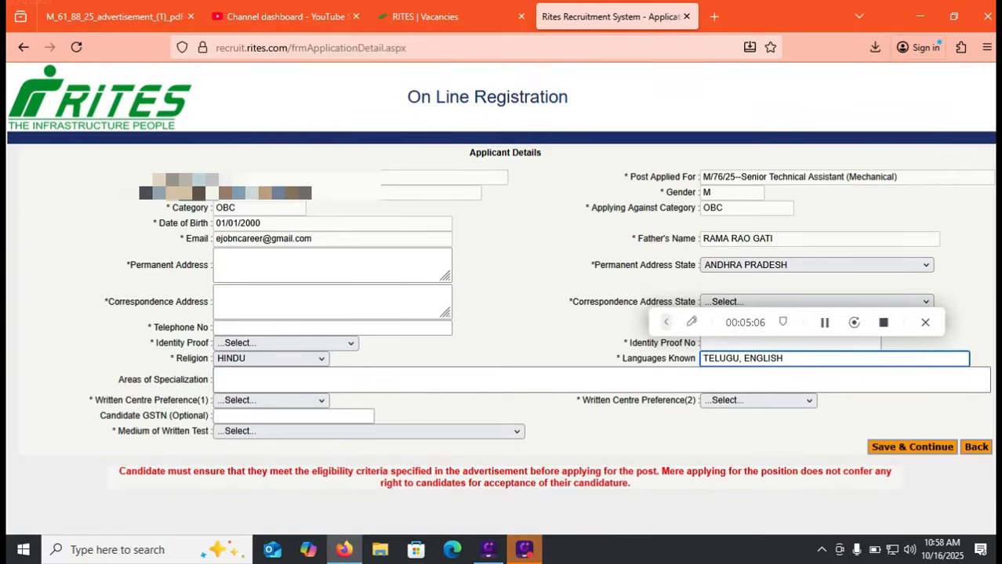
text(, HINDI)
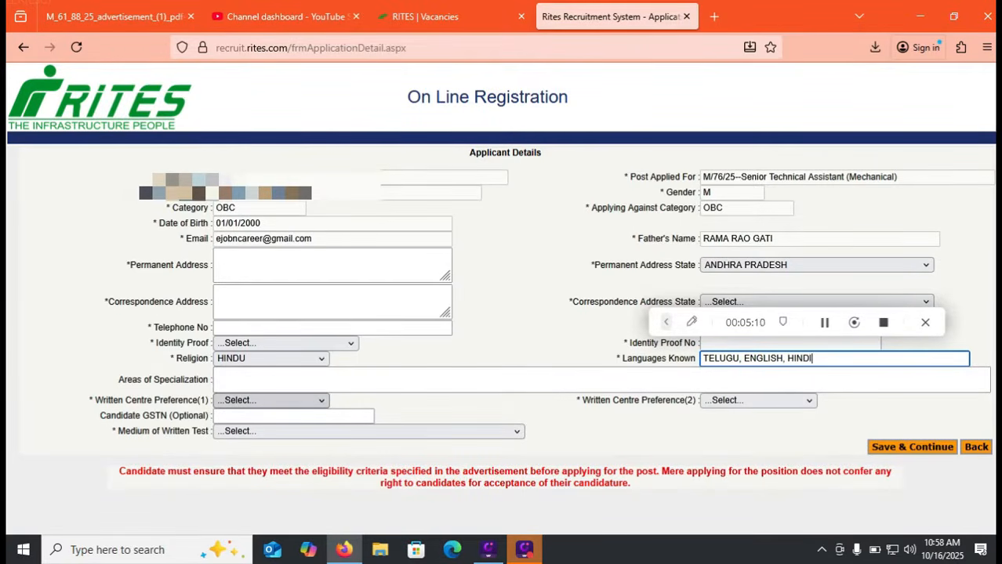
click(270, 400)
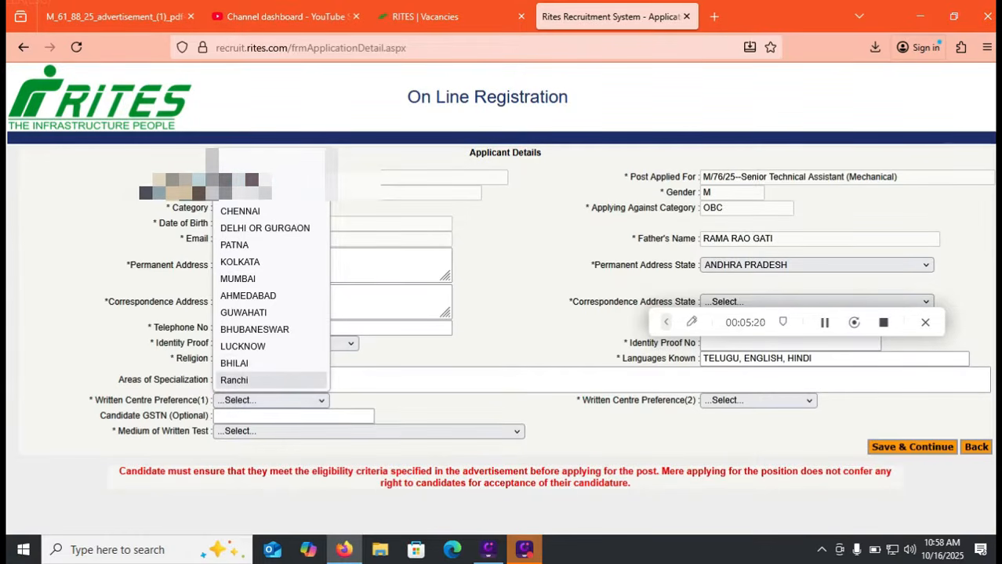
Choose HYDERABAD and BENGULURU as centre preferences 1 and 2, with English as test medium
click(247, 177)
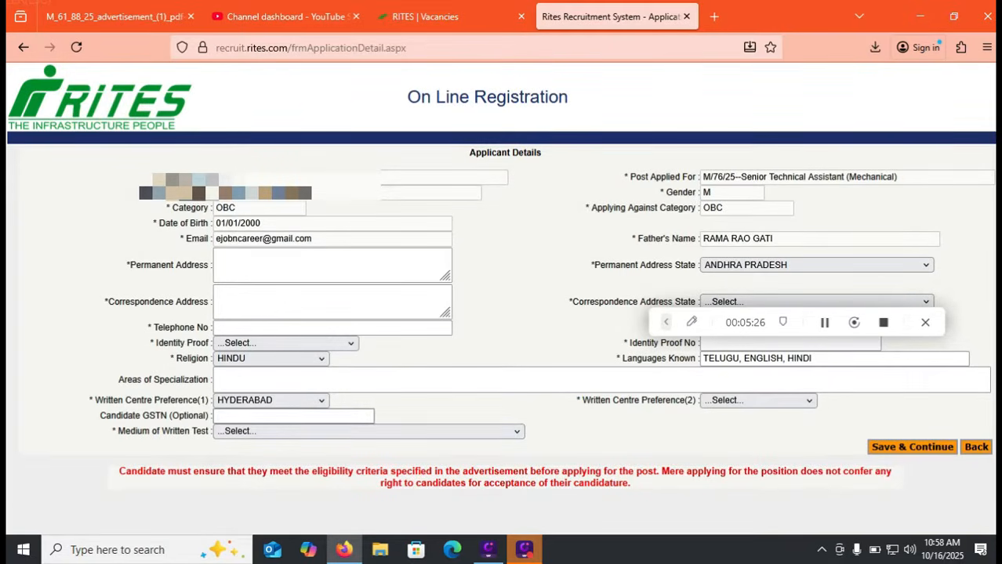
click(293, 416)
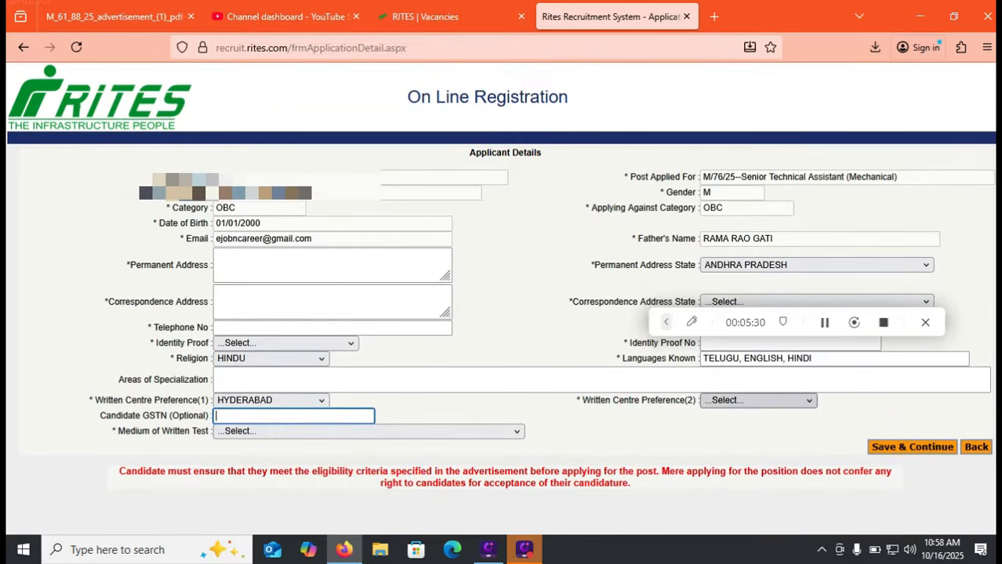
click(757, 400)
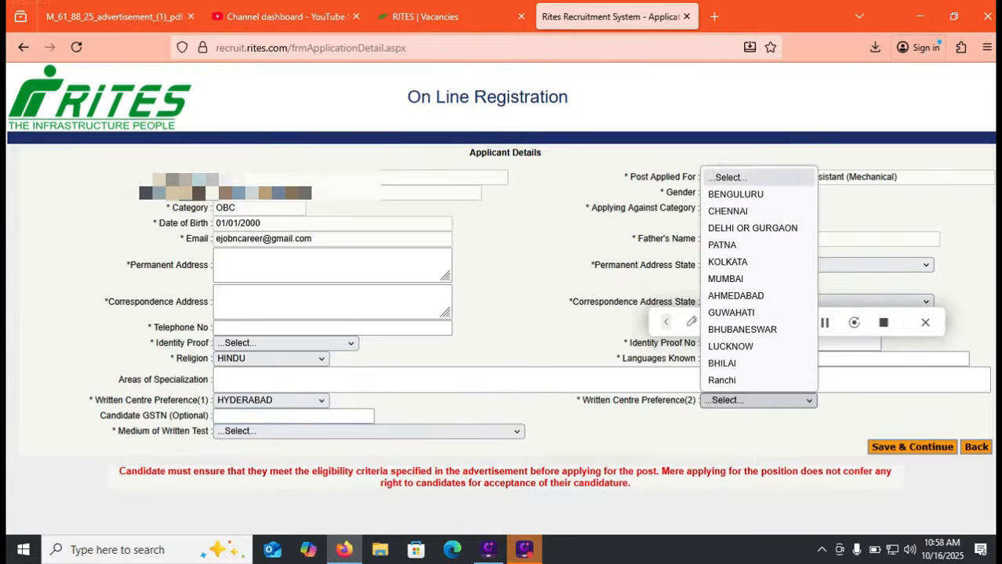
click(735, 194)
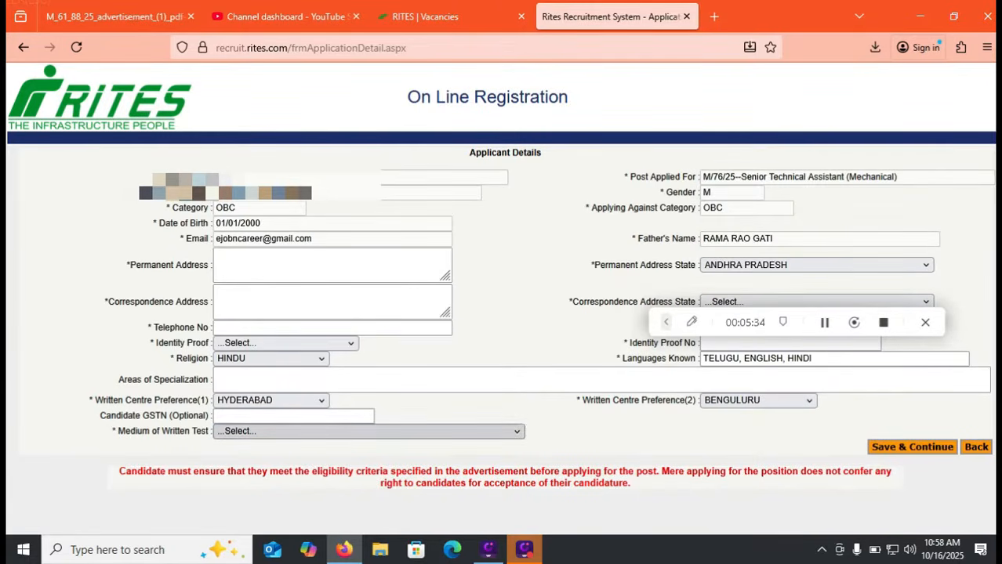
click(368, 431)
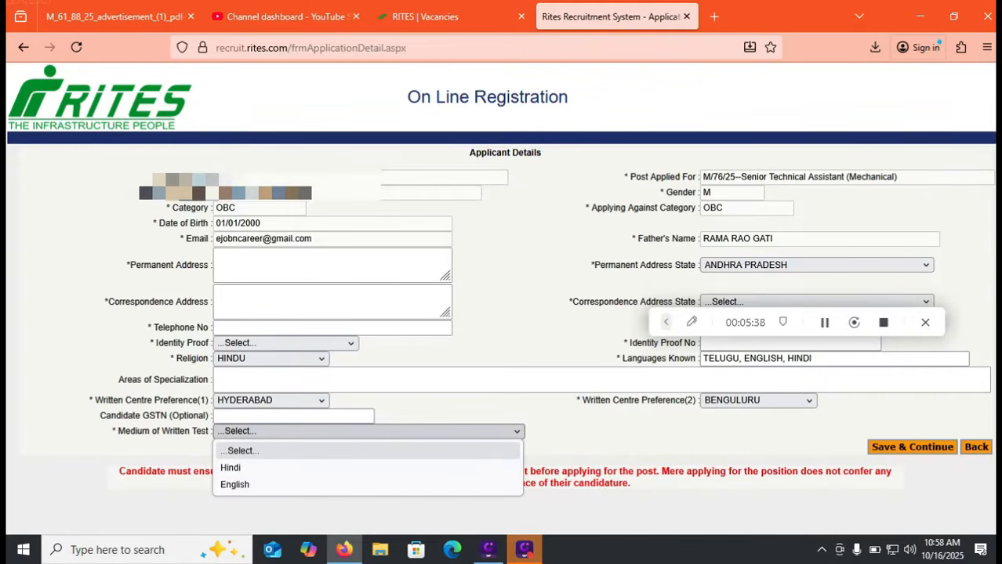
click(235, 484)
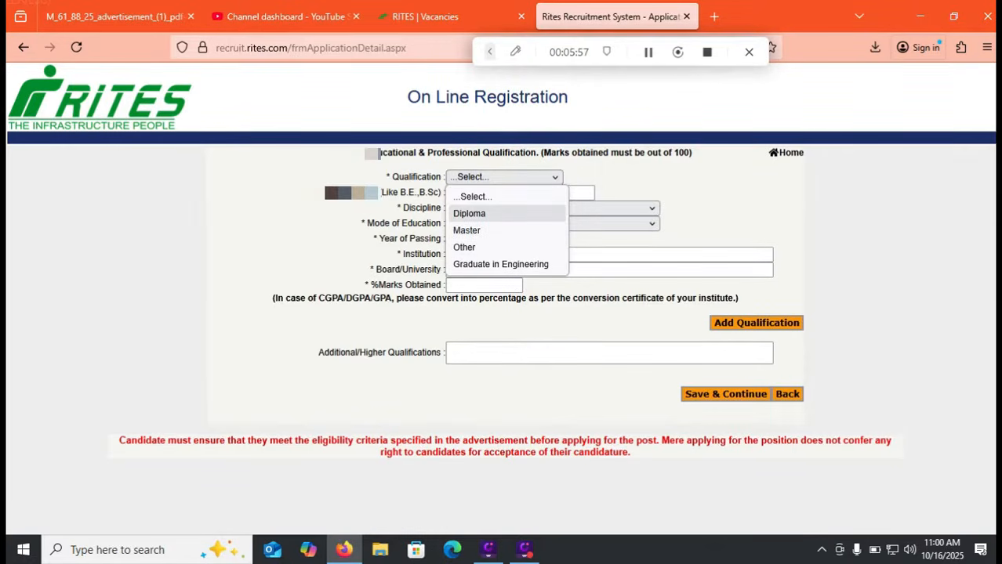
Set the qualification to Graduate in Engineering with degree name B.TECH
click(486, 212)
click(506, 178)
click(501, 263)
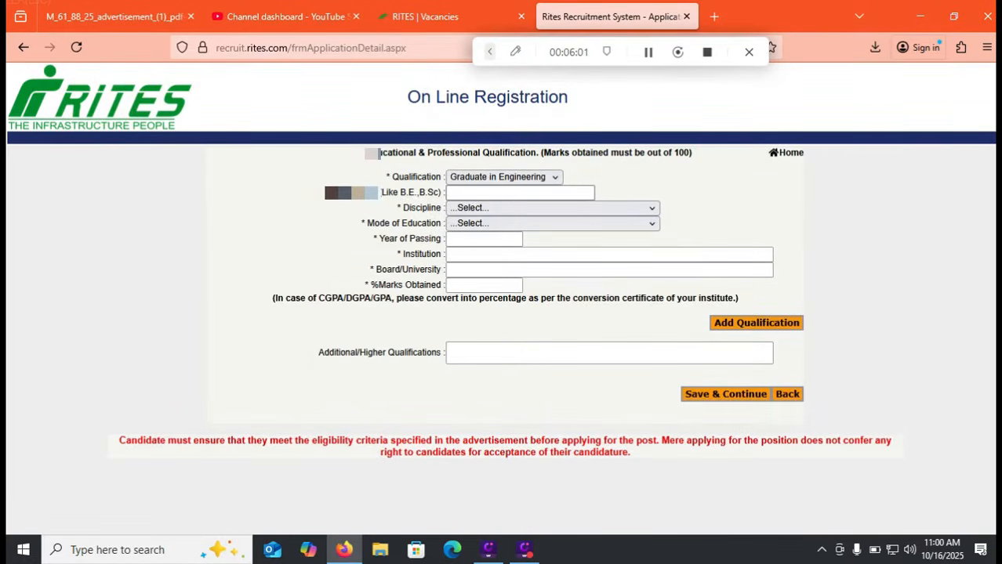
click(506, 193)
text(B.)
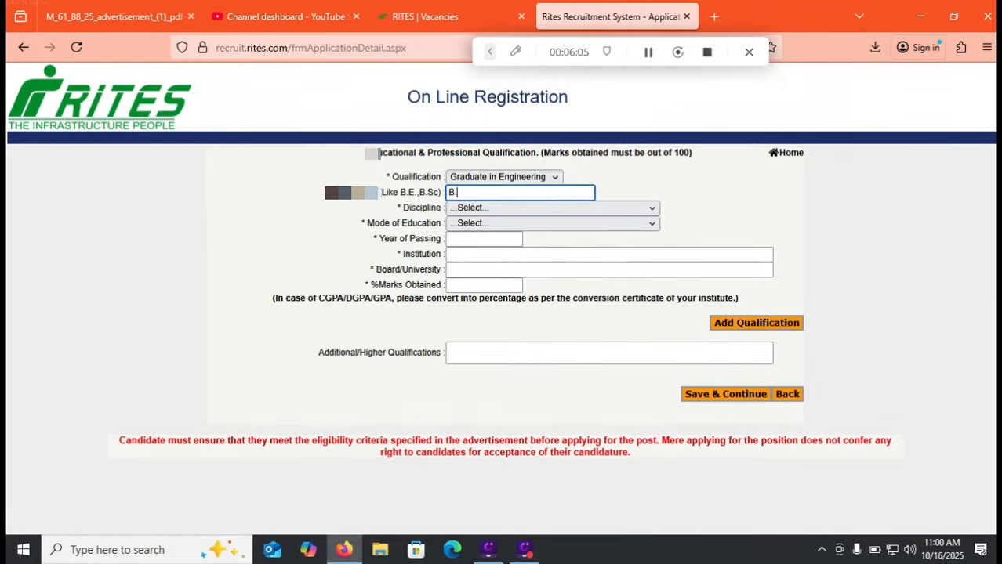
text(TECH)
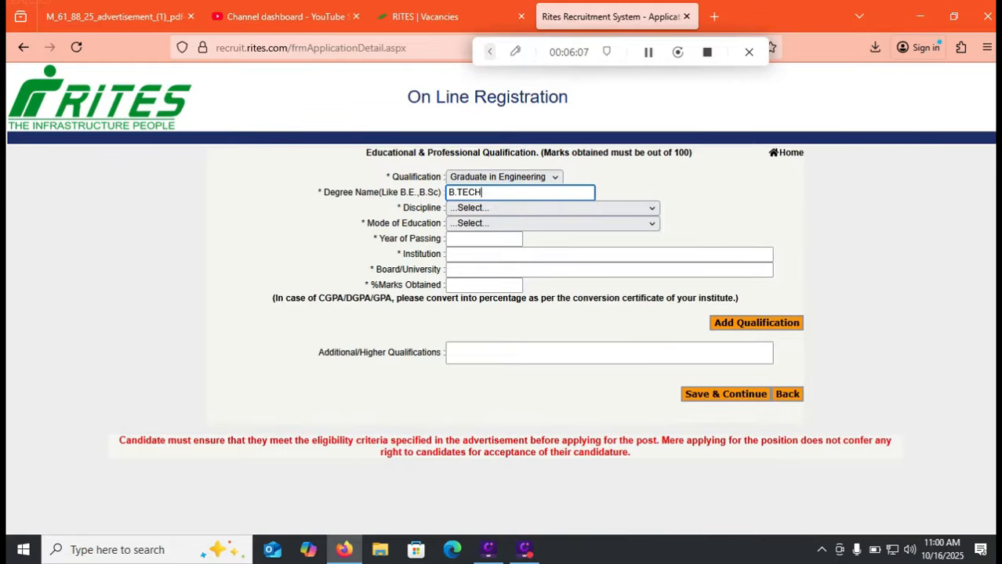
Select Mechanical as the discipline and bring the advertisement PDF back to front
click(553, 209)
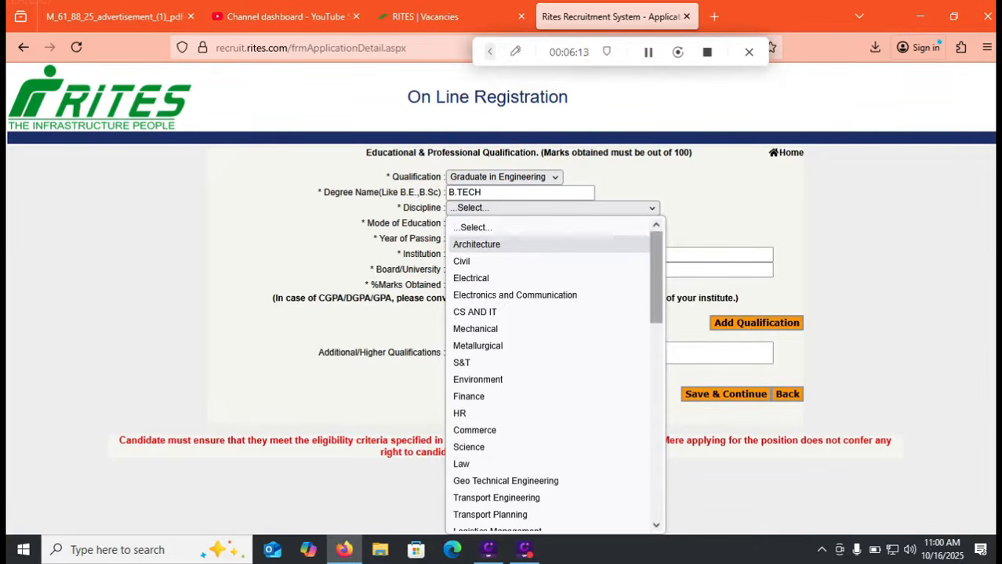
scroll(549, 376, down, 5)
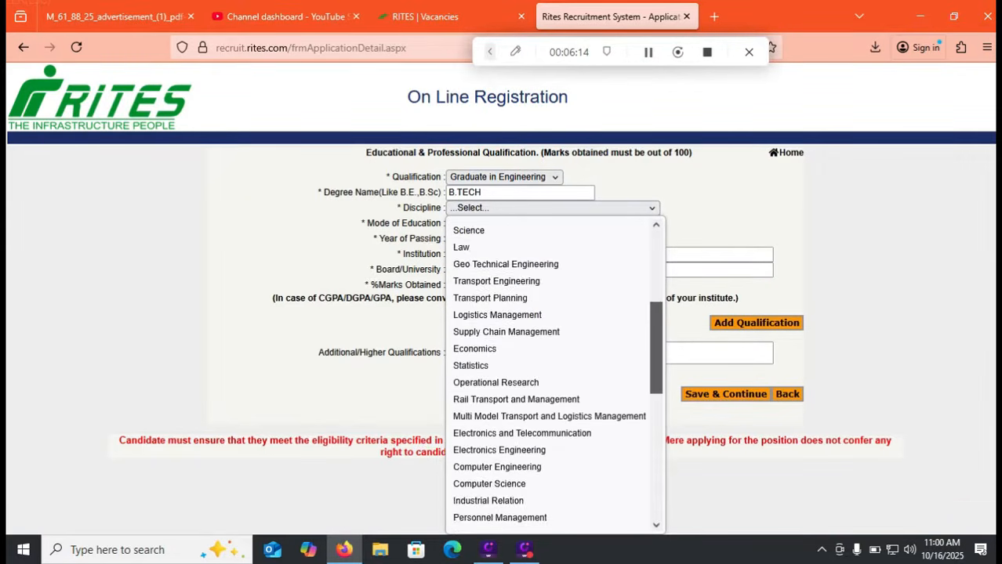
scroll(549, 376, down, 6)
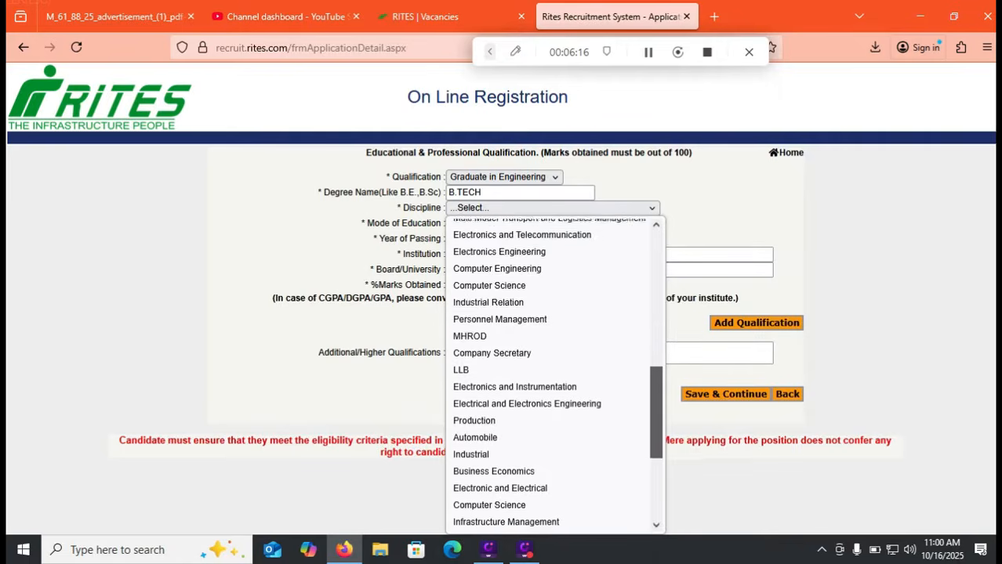
scroll(549, 376, down, 1)
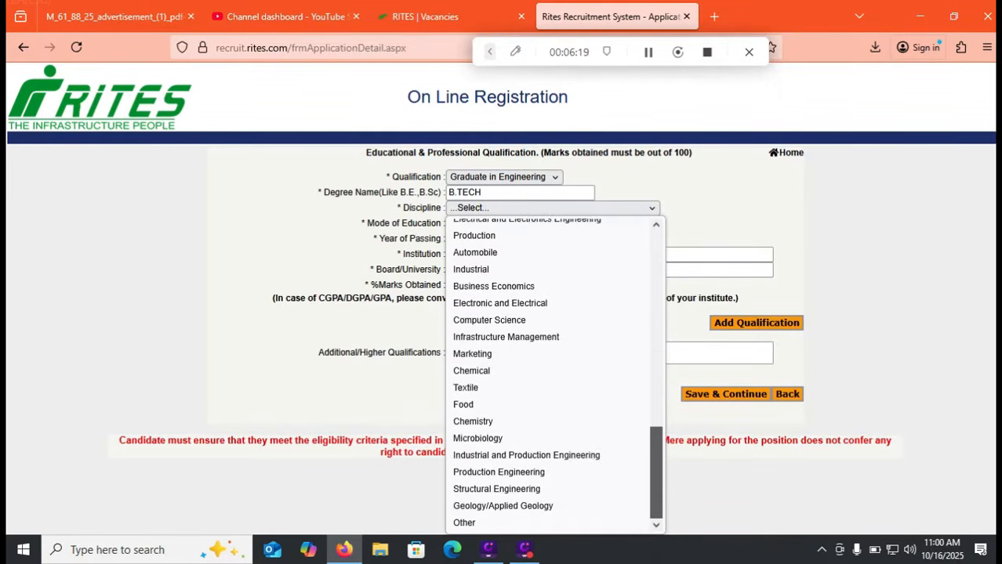
scroll(548, 376, up, 7)
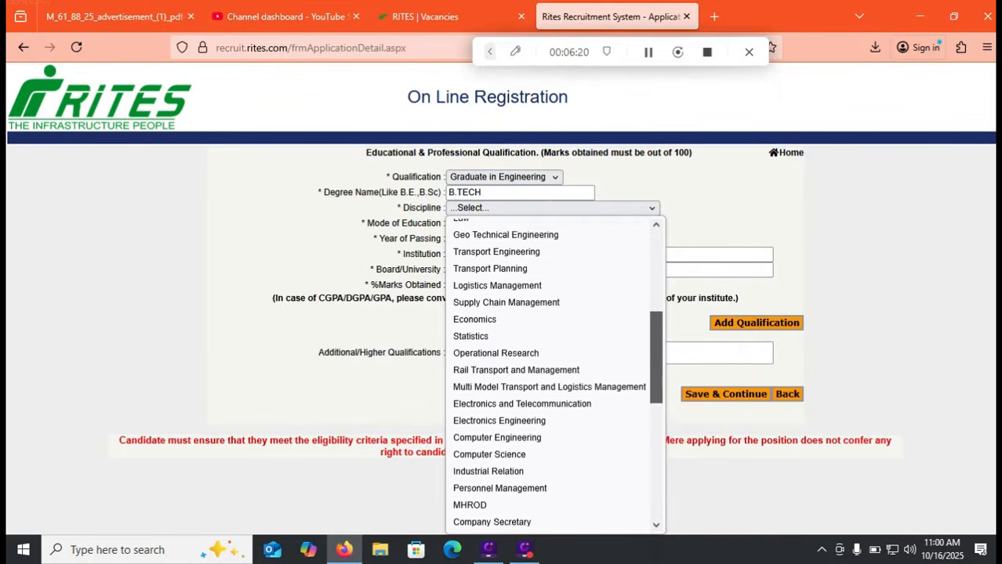
scroll(552, 376, up, 6)
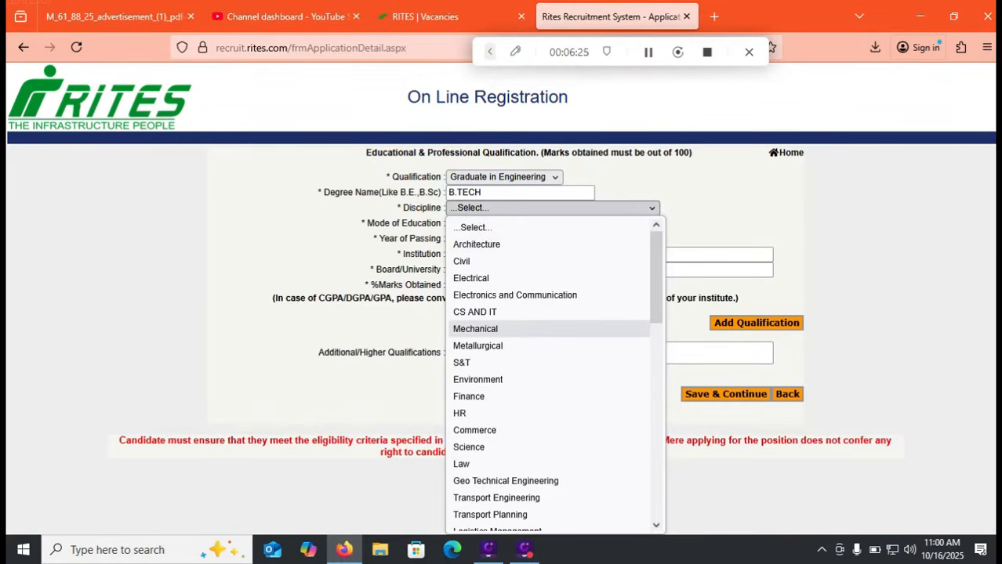
click(475, 328)
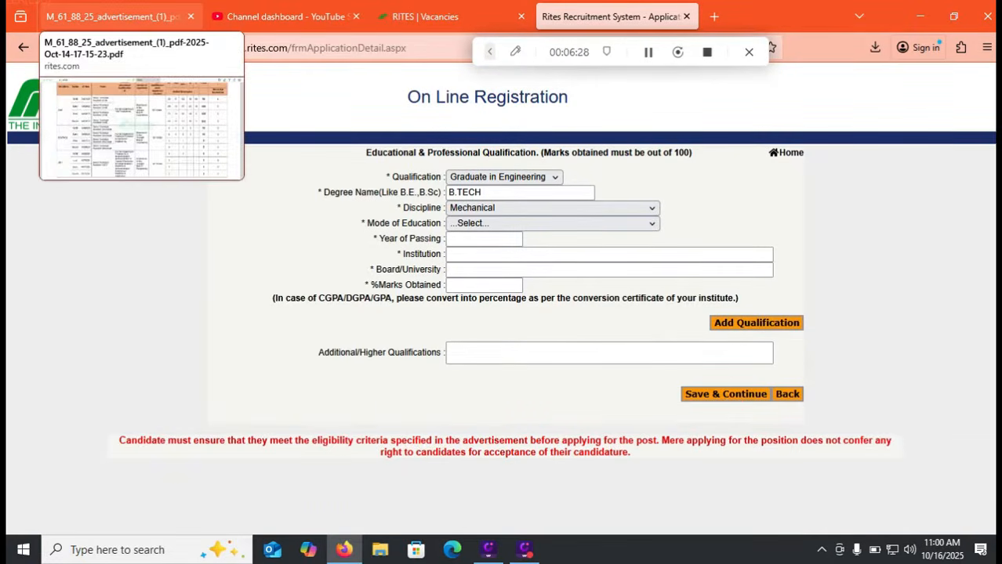
click(109, 16)
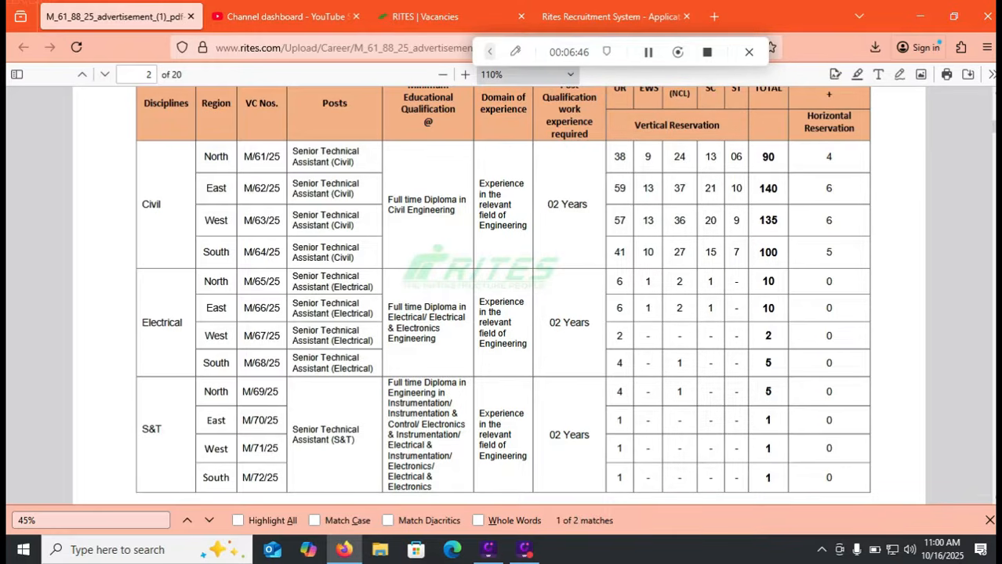
Review the Mechanical posts rows on page 3 of the advertisement PDF, then return to the registration form
scroll(499, 298, down, 5)
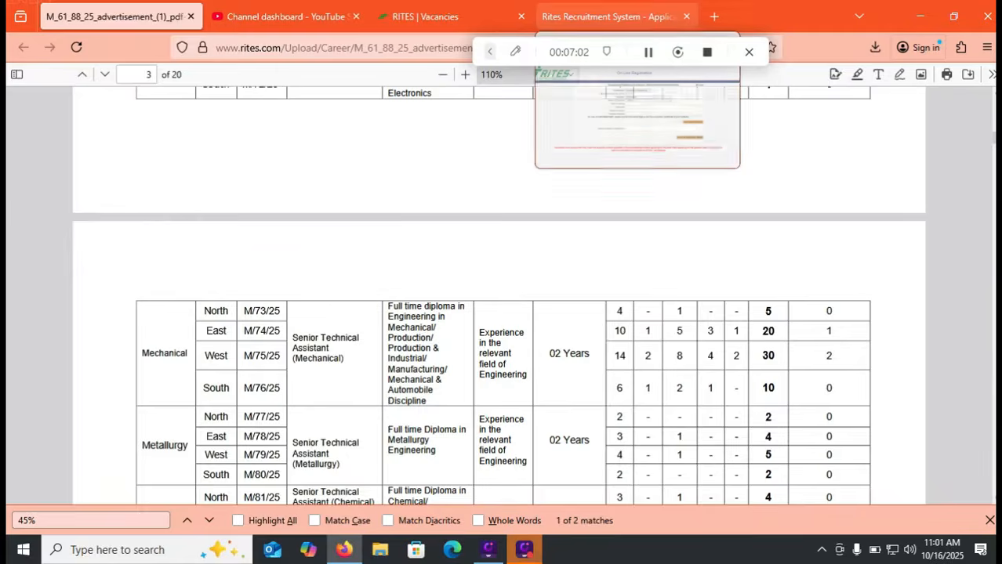
click(611, 17)
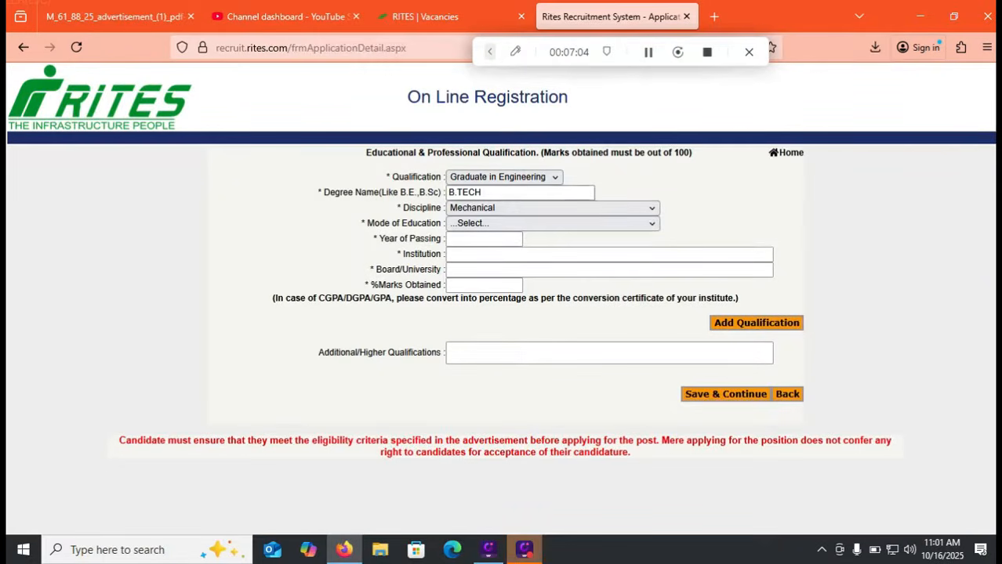
Keep Mechanical as discipline, set Mode of Education to Full Time, and recheck the advertisement's qualification text
click(553, 208)
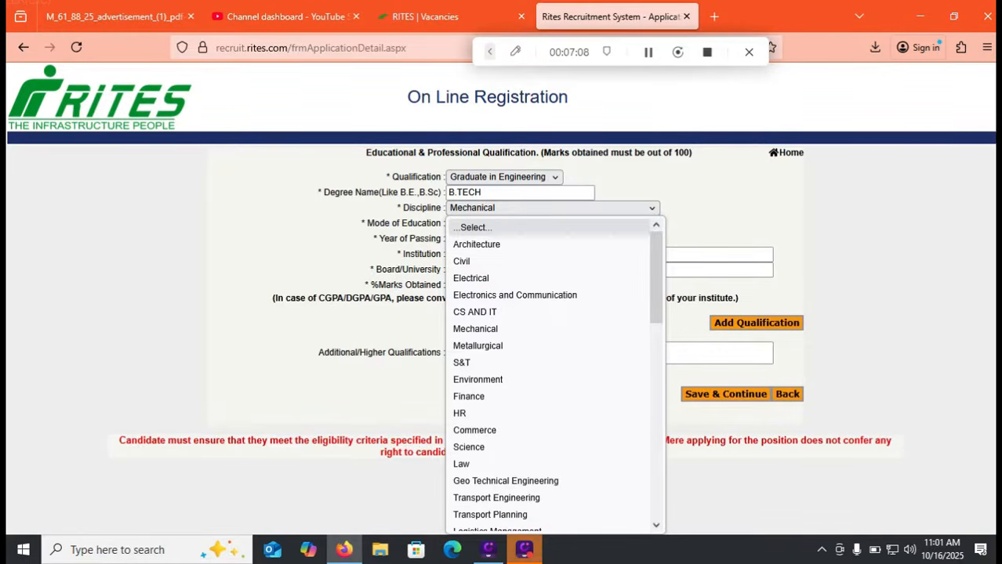
click(553, 208)
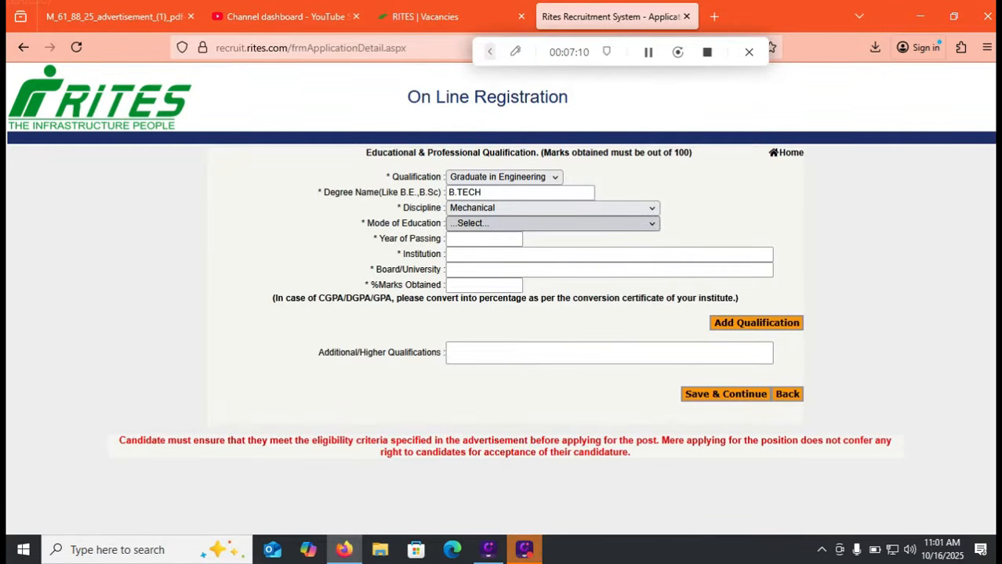
click(553, 224)
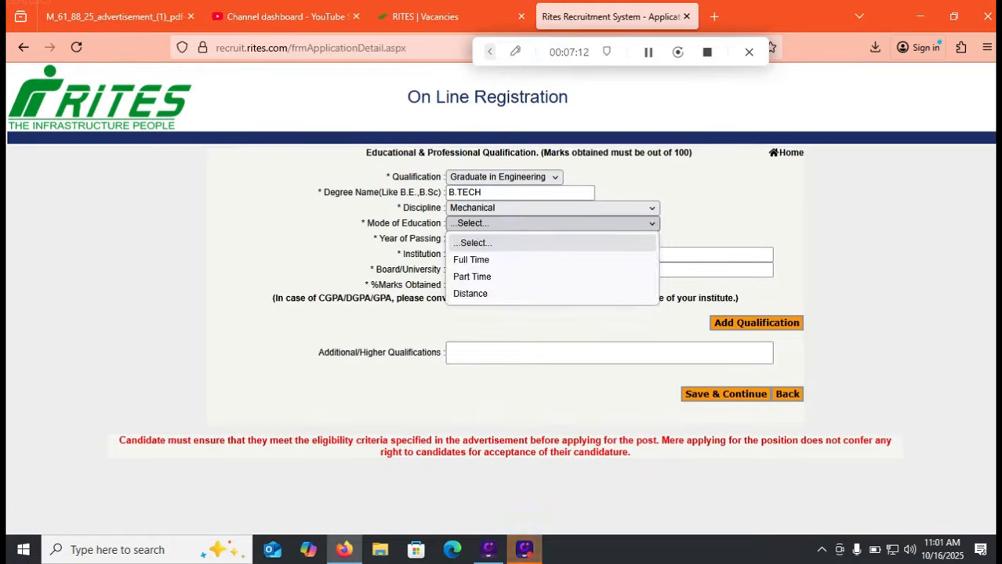
click(552, 260)
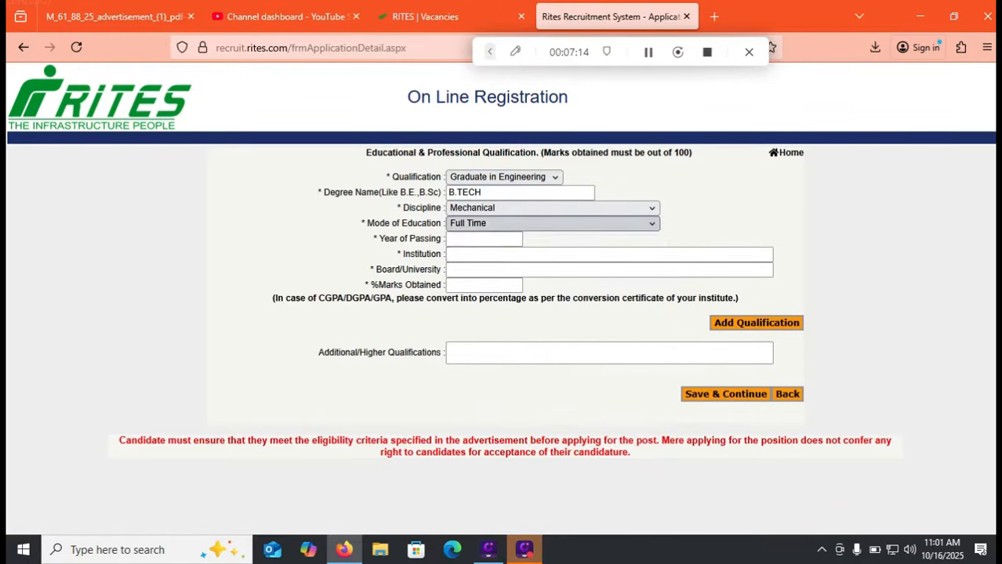
click(114, 17)
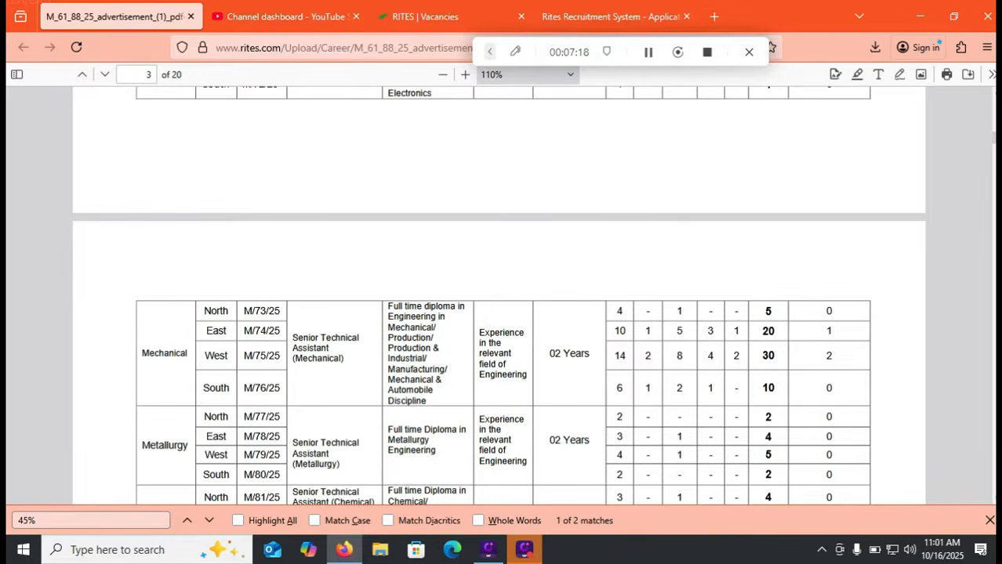
drag(388, 307, 436, 307)
click(611, 17)
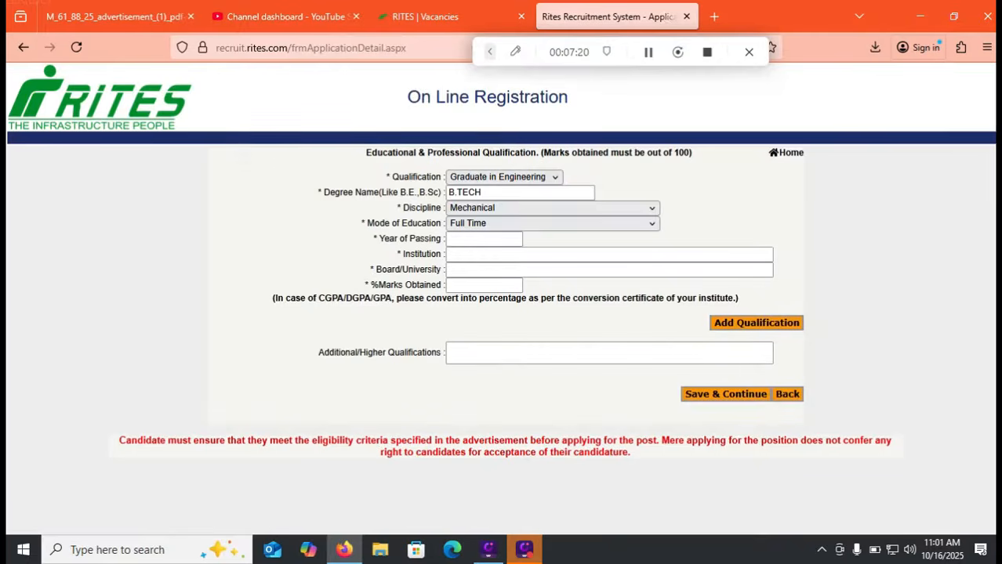
Set Year of Passing 2021, Institution RVR & JC ENGINEERING, and Board/University NAGARJUNA UNIVERSITY
click(484, 239)
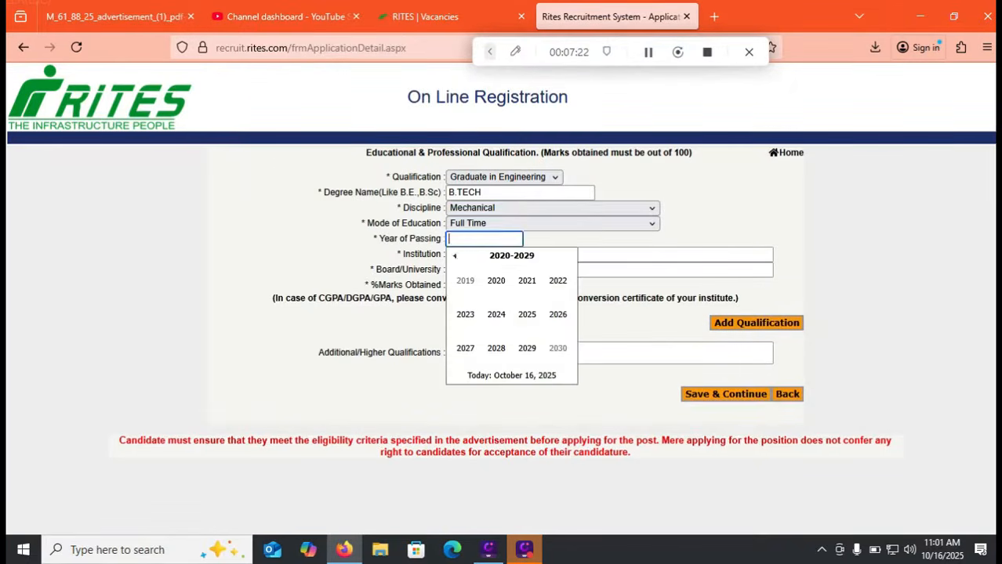
click(527, 281)
click(527, 271)
click(527, 255)
text(RVR & JC ENGINEERING)
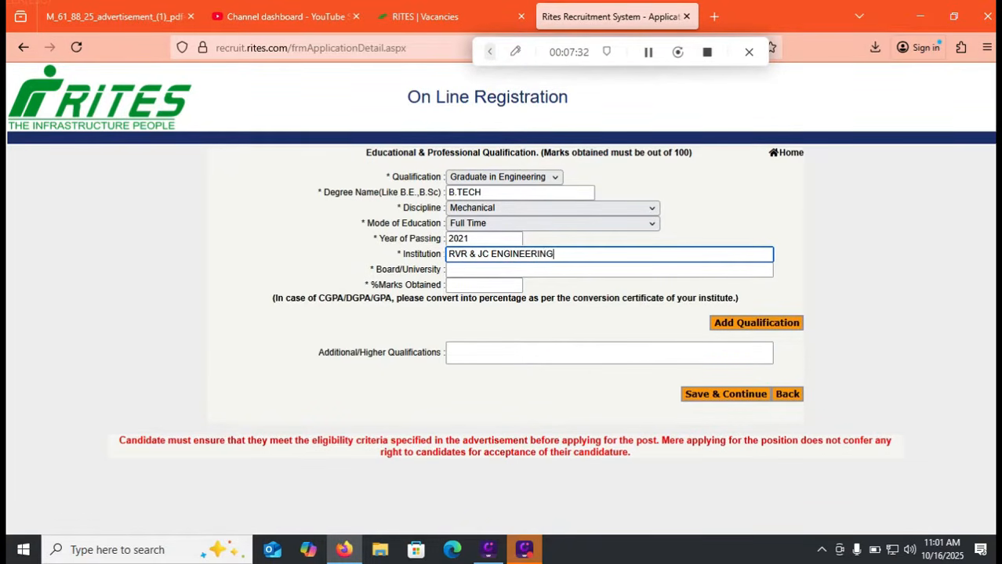
key(Tab)
text(NAGARJUNA UN)
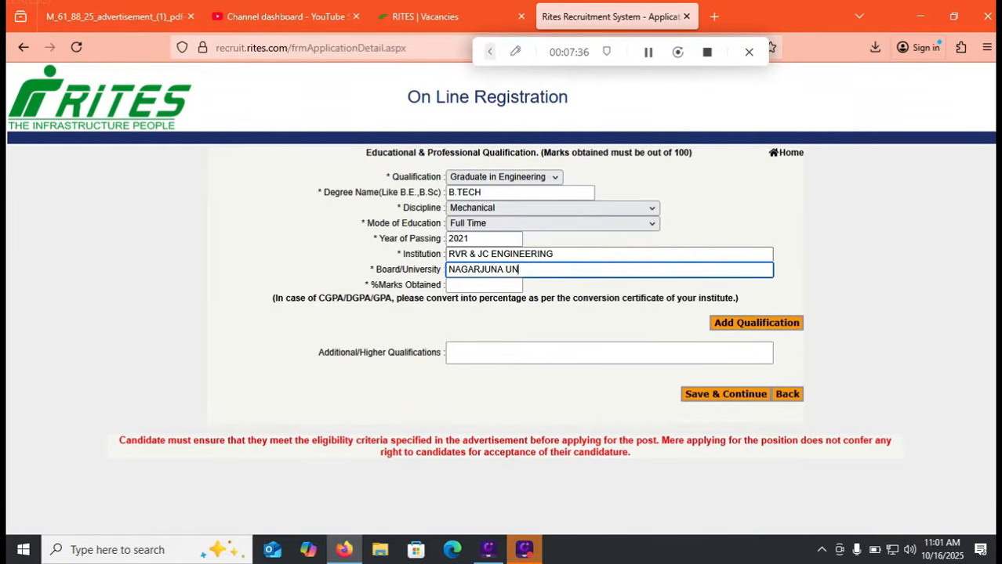
text(IVERSITY)
key(Tab)
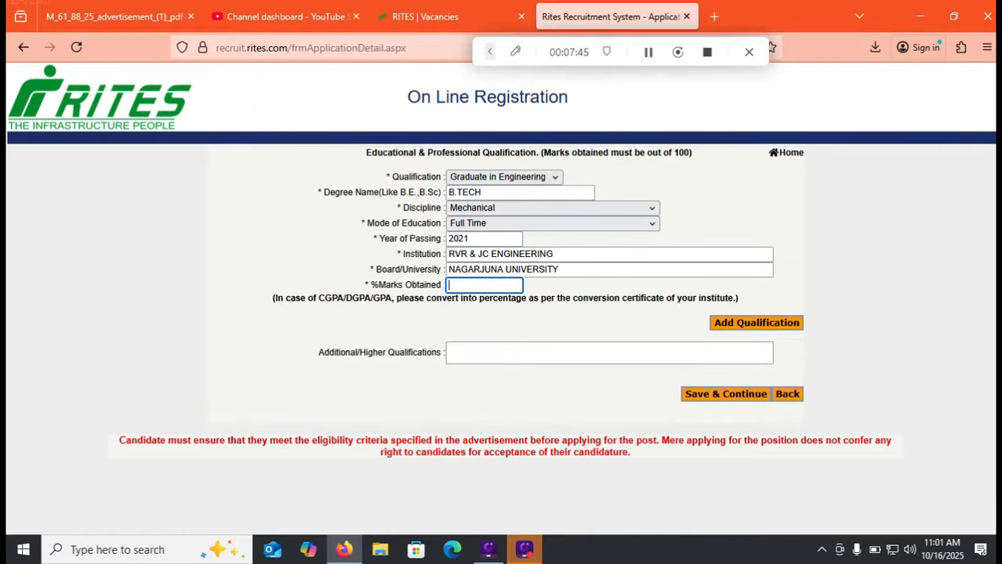
Enter 75.1 as marks, add the B.TECH qualification, and save to reach the experience form
text(75.1)
key(Return)
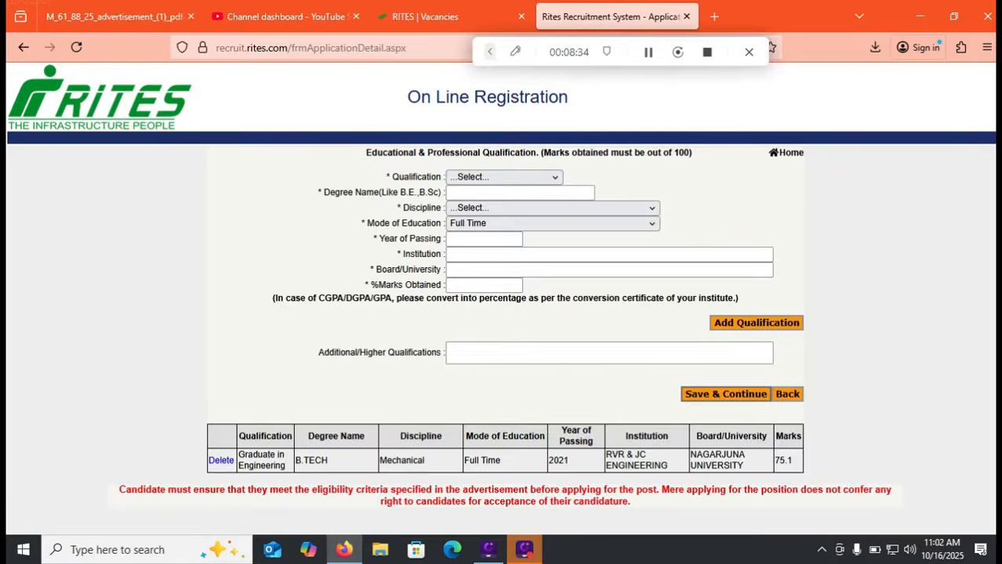
click(725, 394)
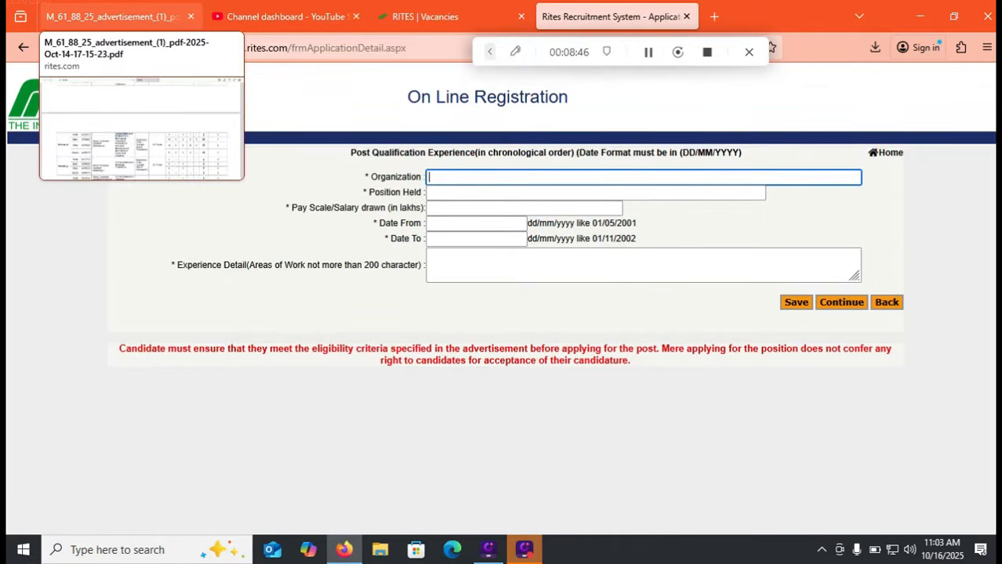
click(112, 17)
key(ctrl+f)
text(INTER)
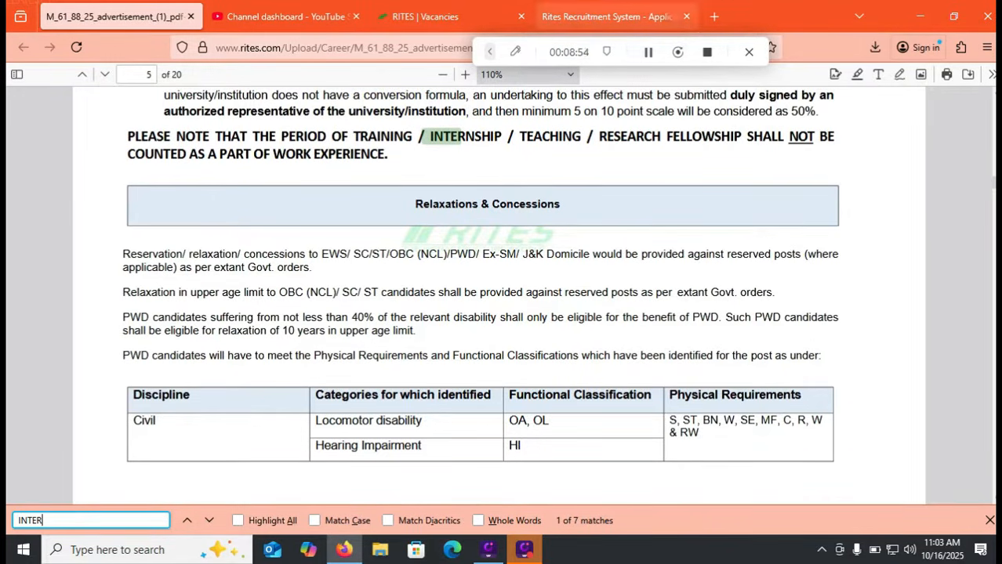
mouse_move(611, 16)
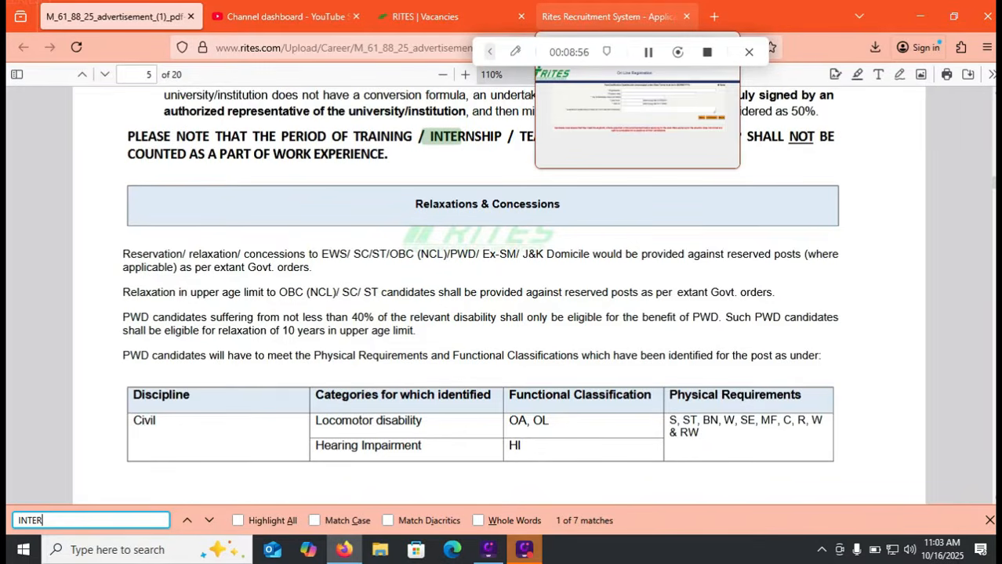
click(611, 17)
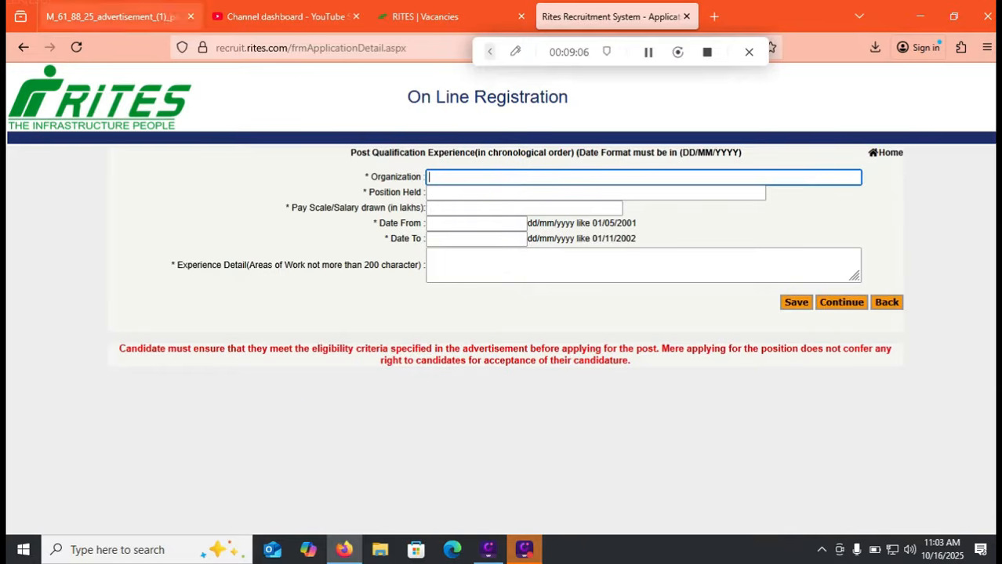
click(114, 17)
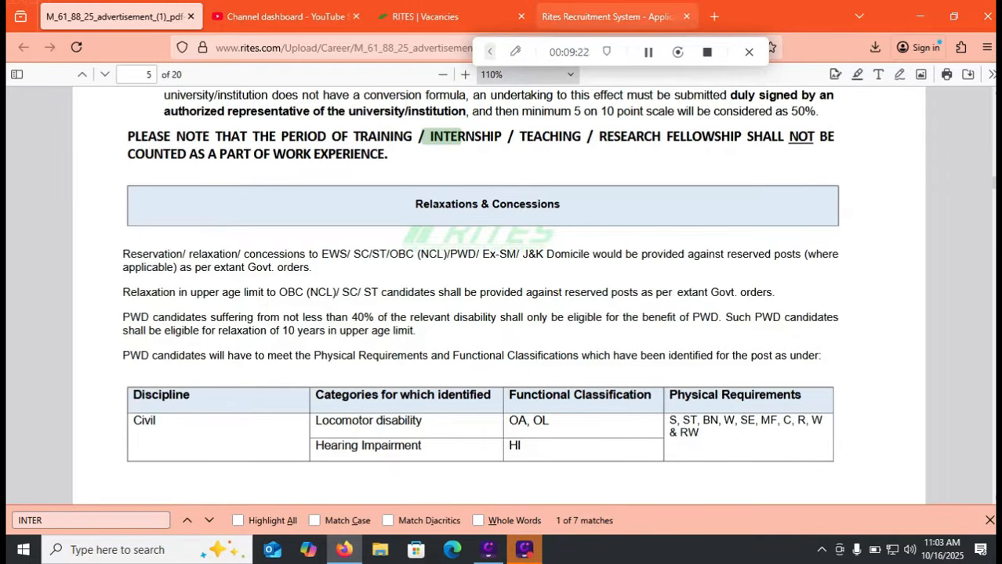
click(609, 17)
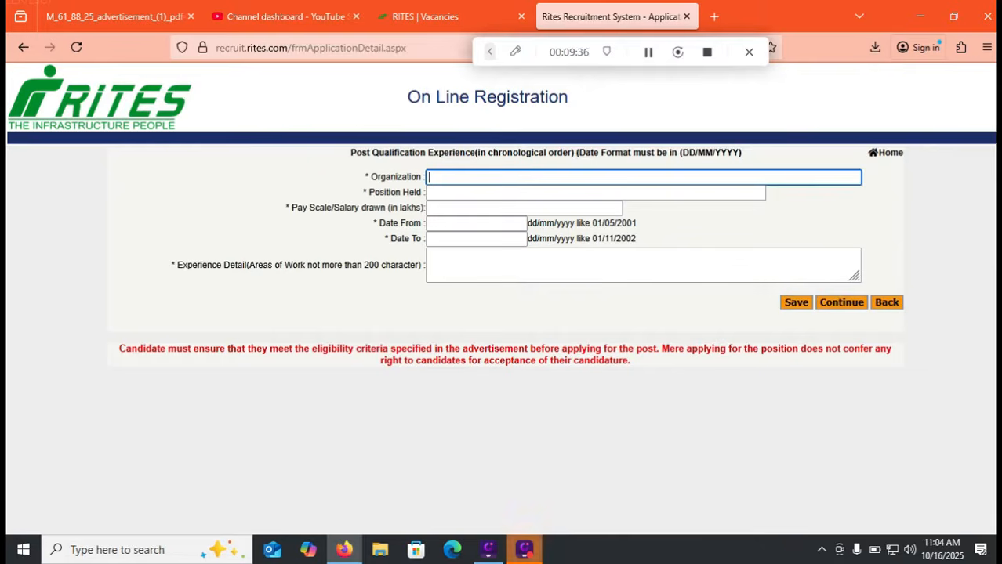
Enter Organization ABC COMPANY, Position Held JUNIOR ENGINEER, and Pay Scale 1.2 LAKHS
click(548, 193)
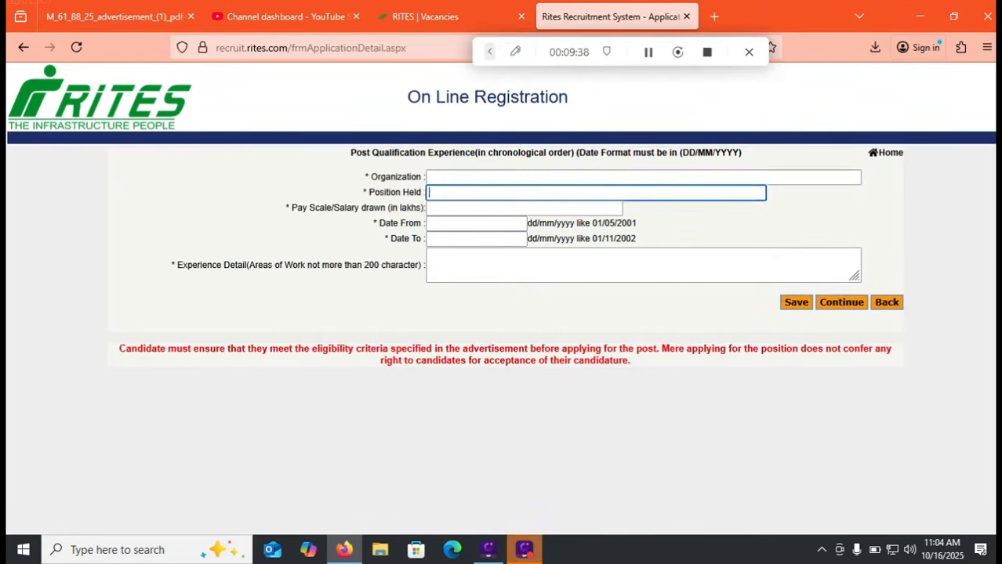
click(549, 177)
text(ABC COMPANY)
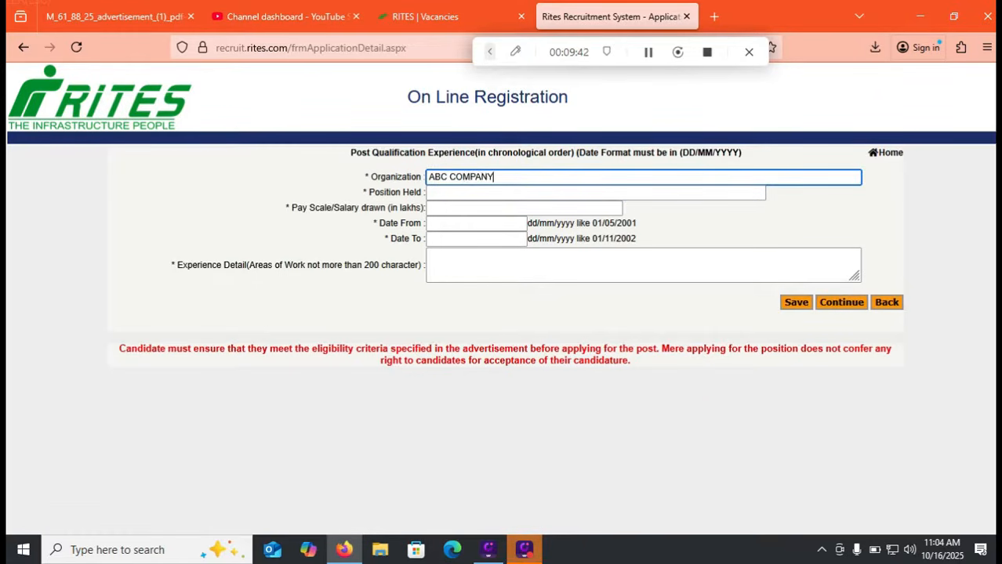
key(Tab)
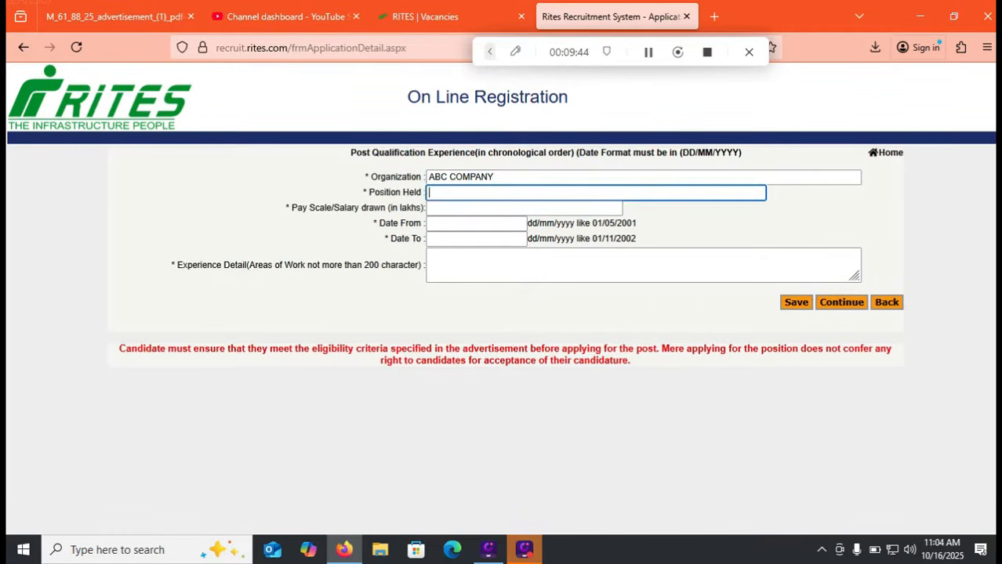
text(JUNIOR ENGINEER)
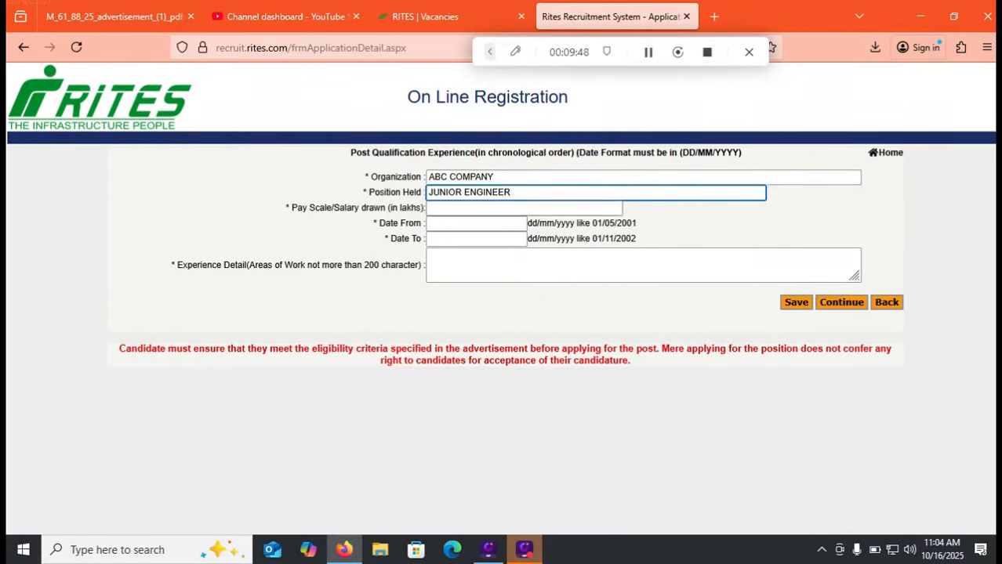
key(Tab)
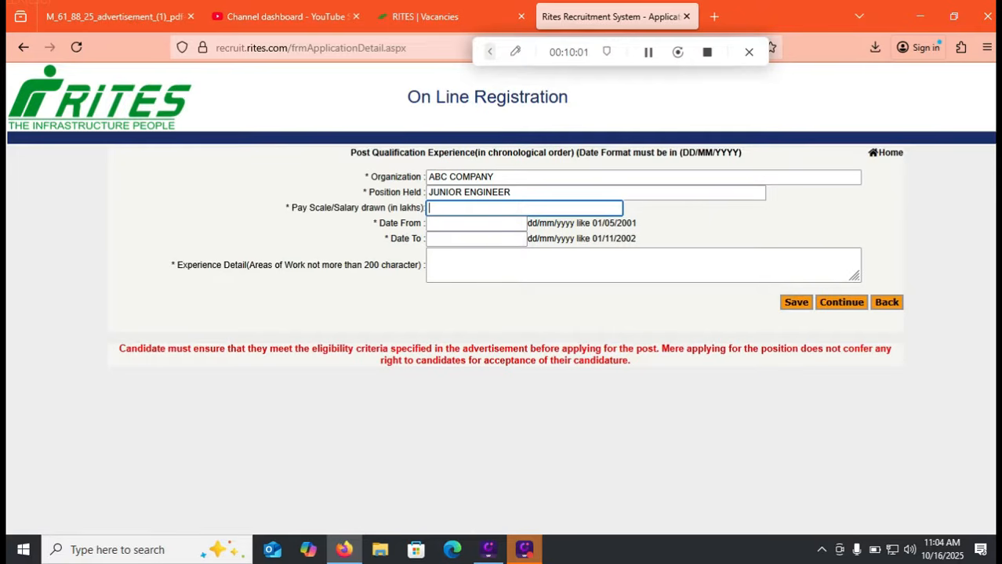
text(1.2 LAKHS)
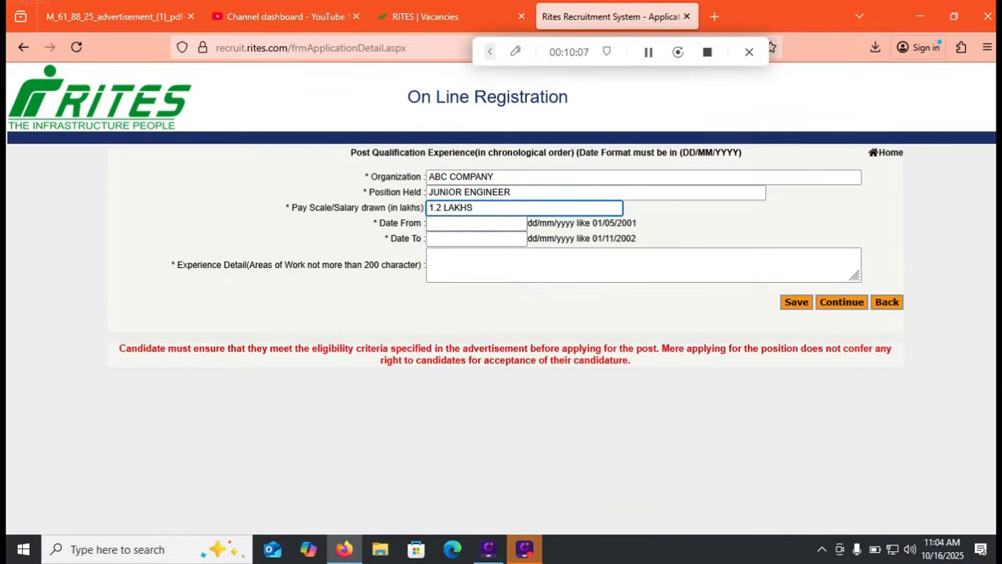
Set Date From to 5 January 2022, then bring up the end-date calendar's year view
click(485, 224)
click(493, 240)
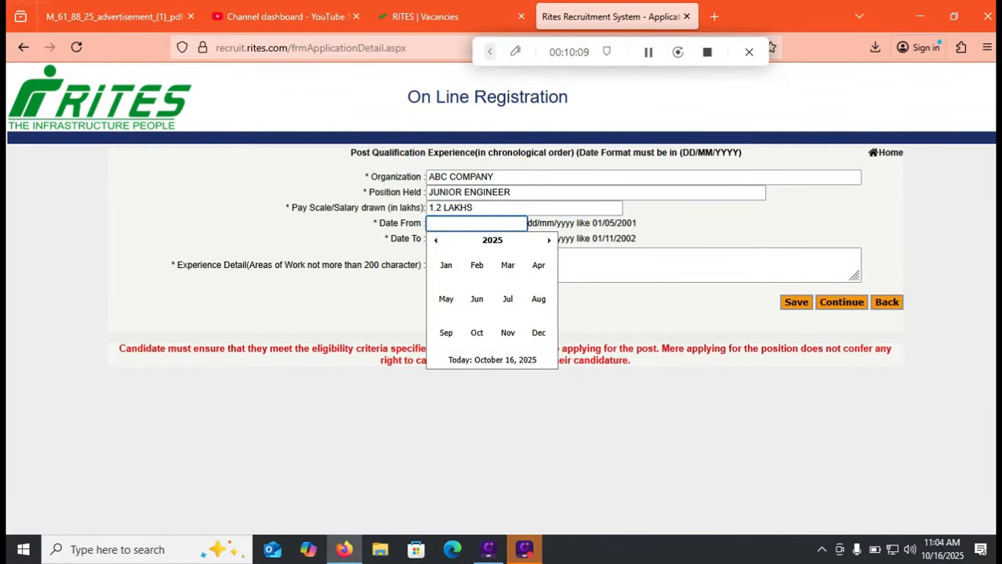
click(493, 241)
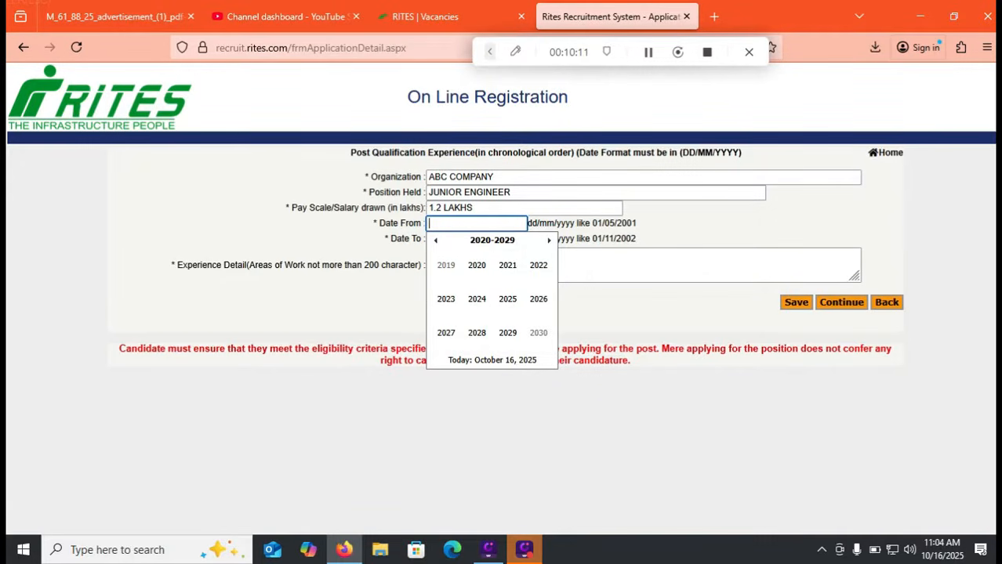
click(539, 267)
click(446, 265)
click(496, 282)
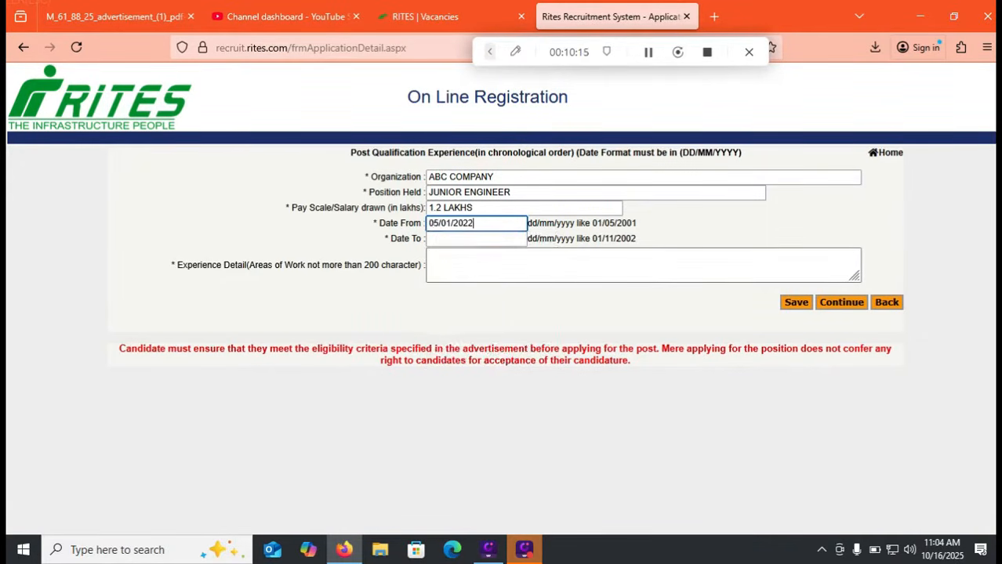
click(490, 239)
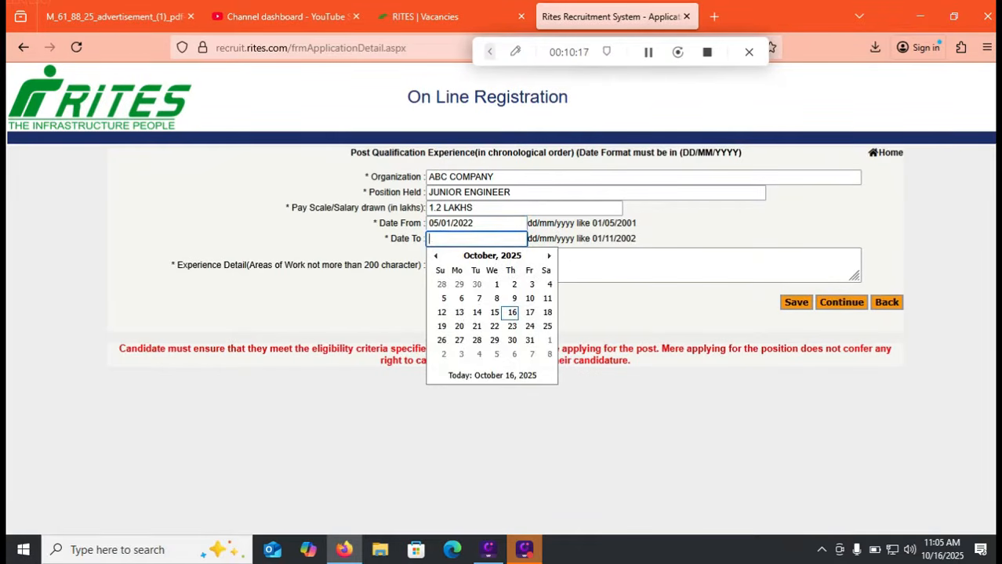
click(493, 255)
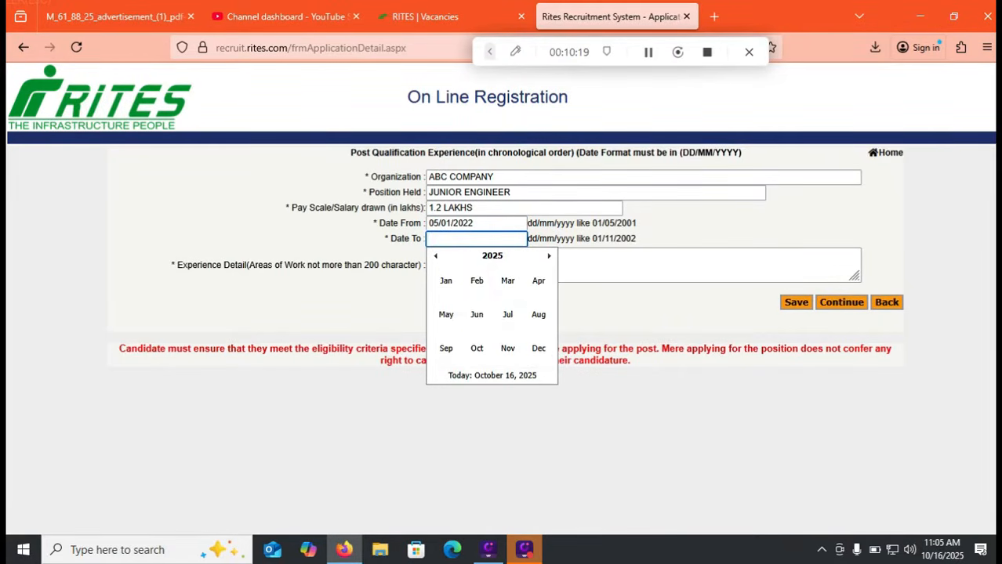
click(493, 256)
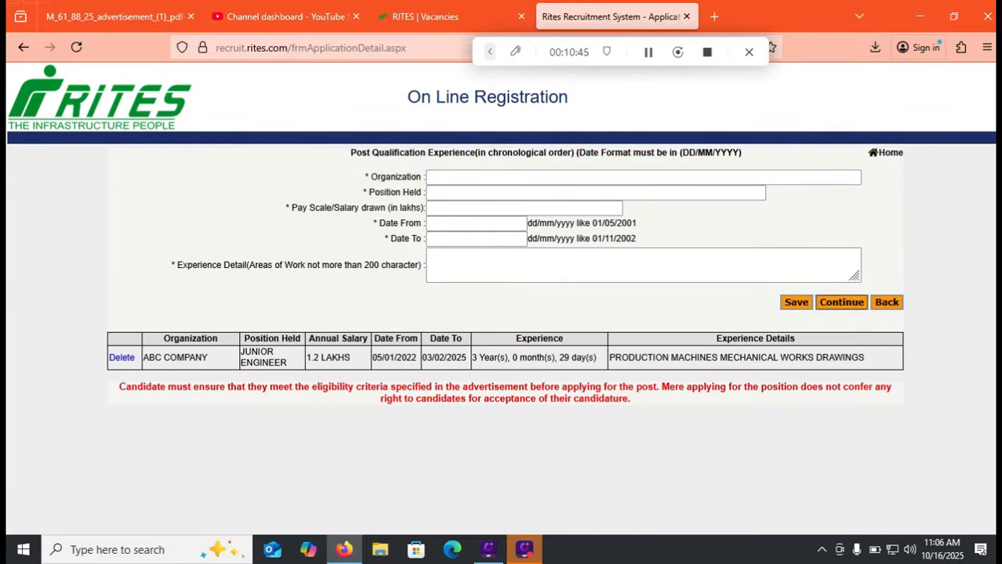
Submit the experience details and go to the Upload Document page
click(841, 301)
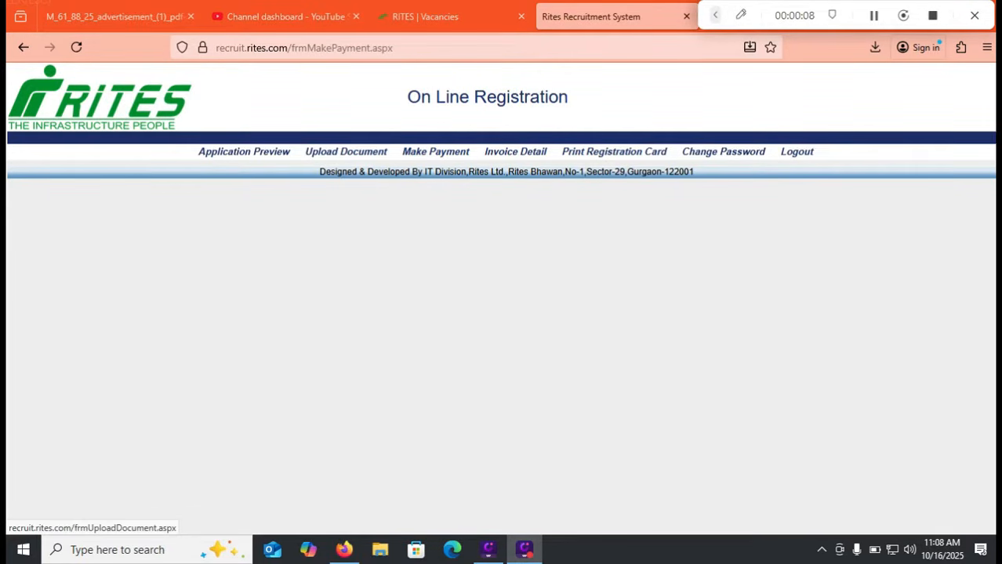
click(346, 152)
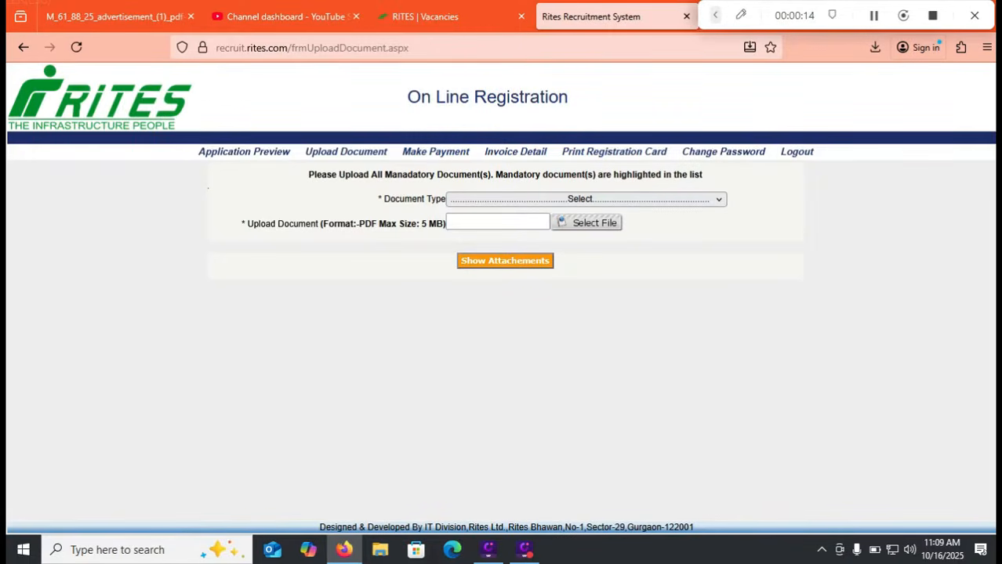
Show the Document Type choices on the Upload Document page
click(586, 199)
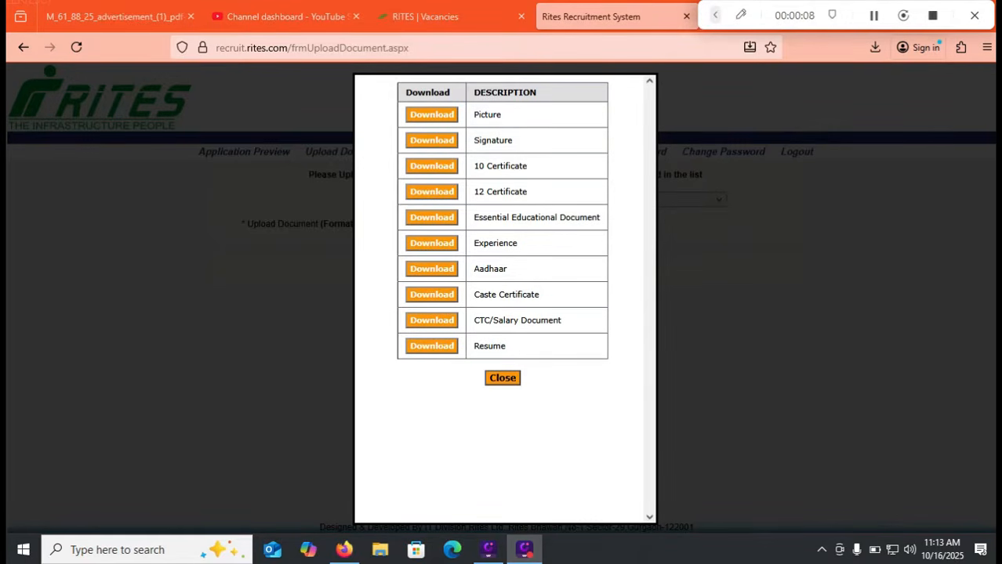
Close the list of ten uploaded attachments
click(503, 378)
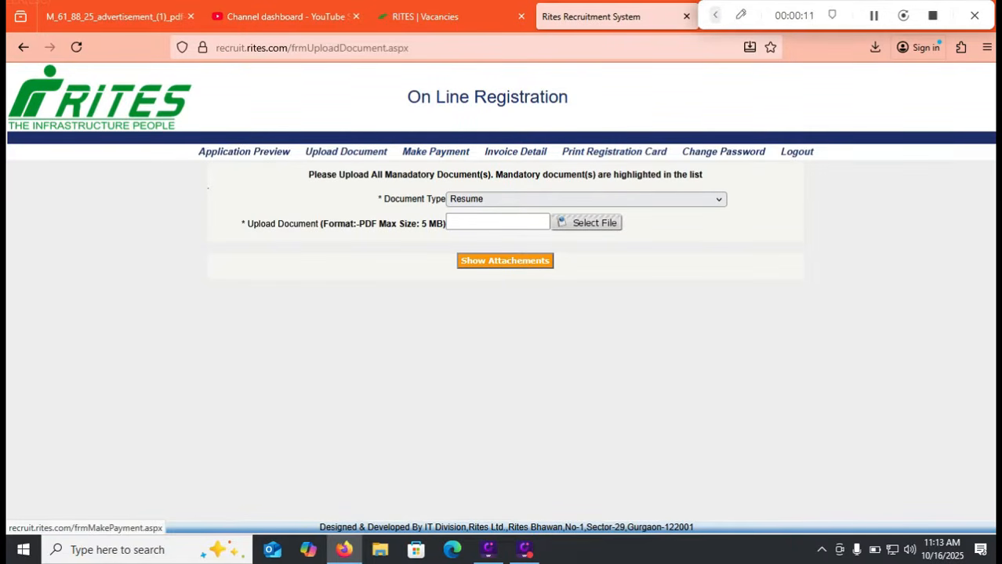
Go back to the Upload Document page and show the Document Type list again
click(435, 152)
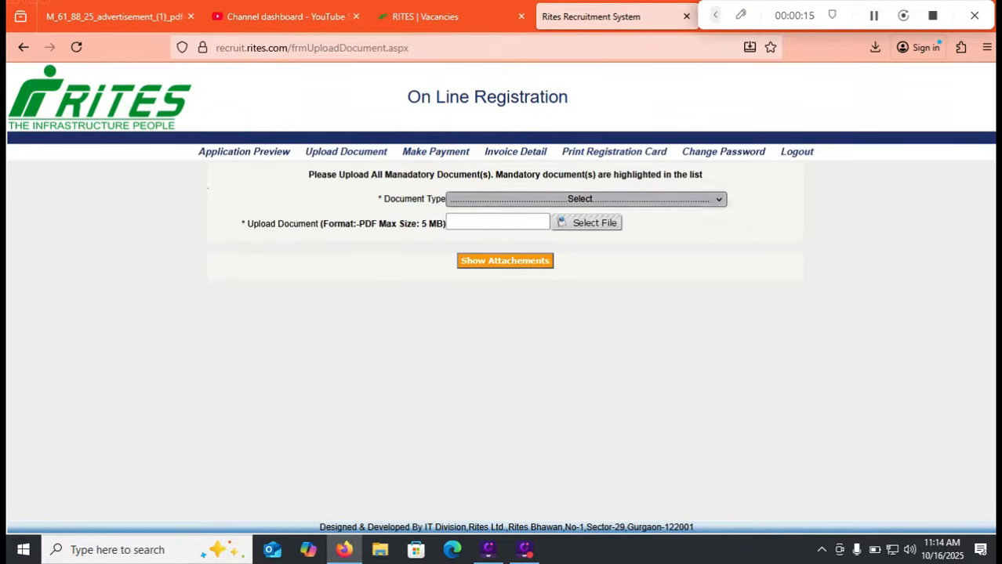
click(580, 199)
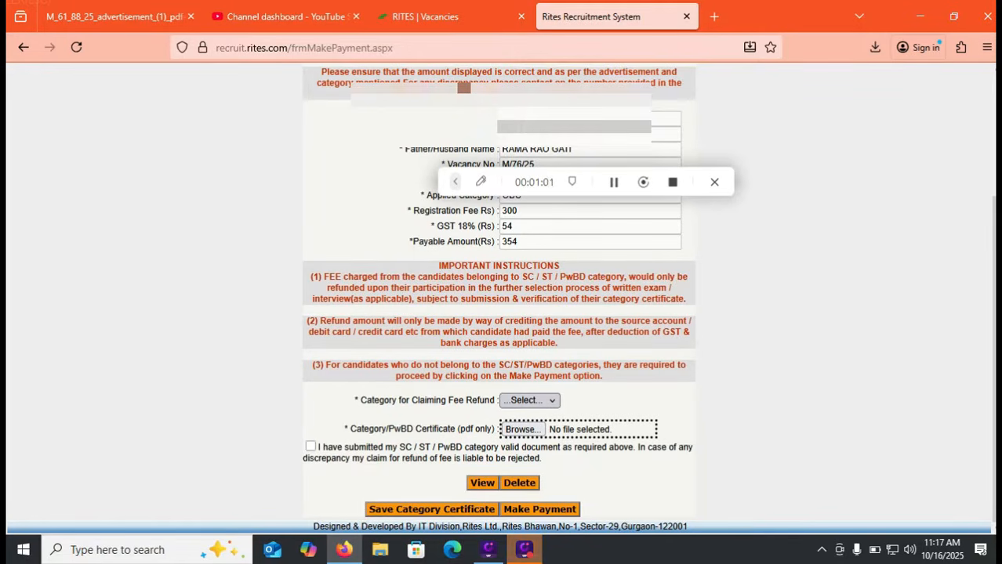
click(529, 400)
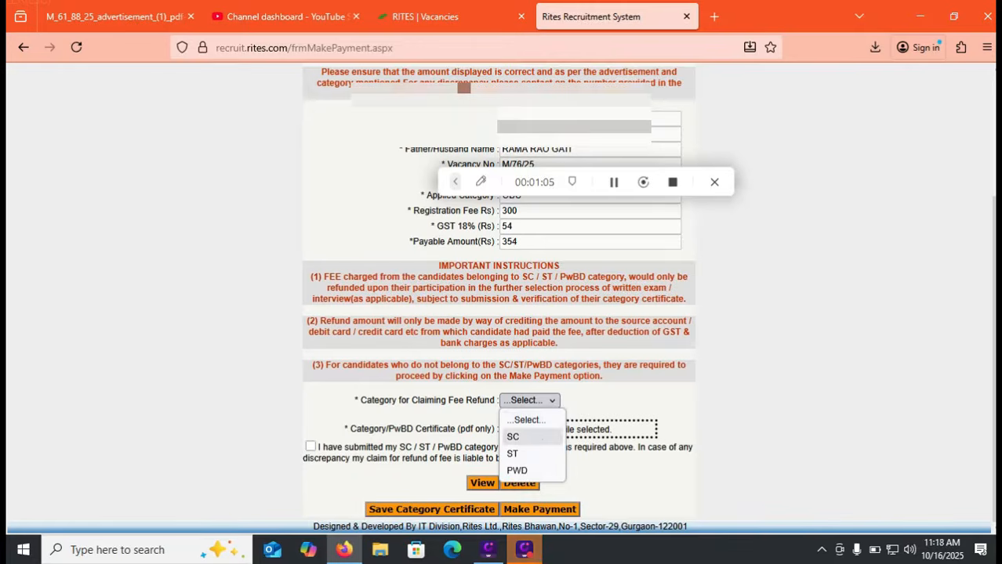
click(527, 421)
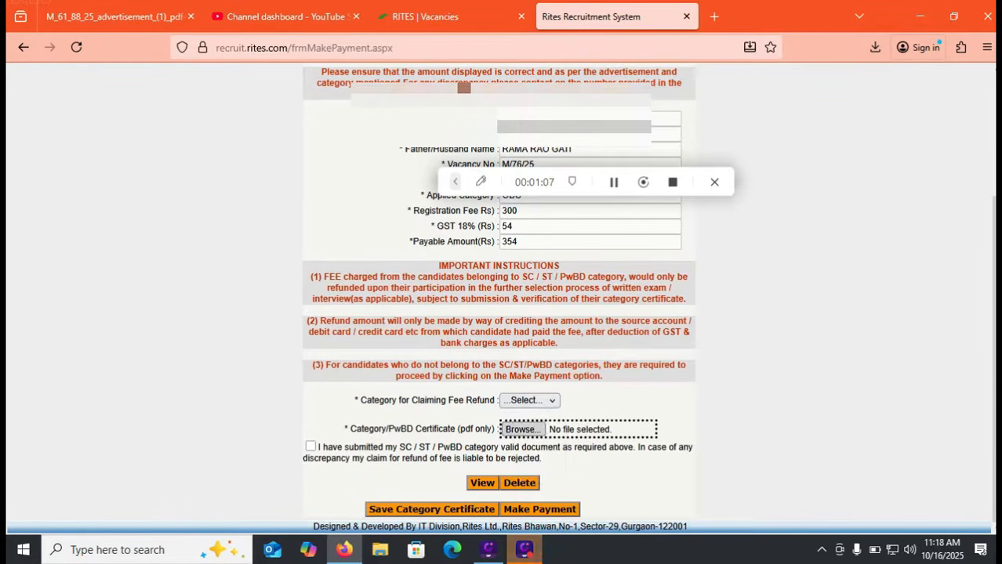